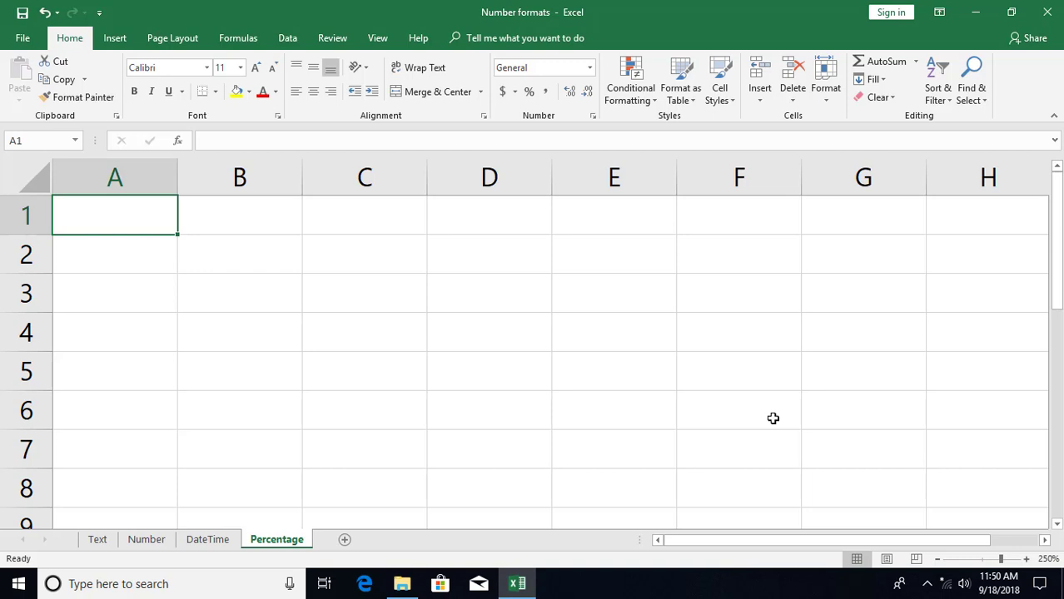
Enter 10% in A1 and 100% in A2, ending with A2 selected.
{"action": "type", "text": "10%"}
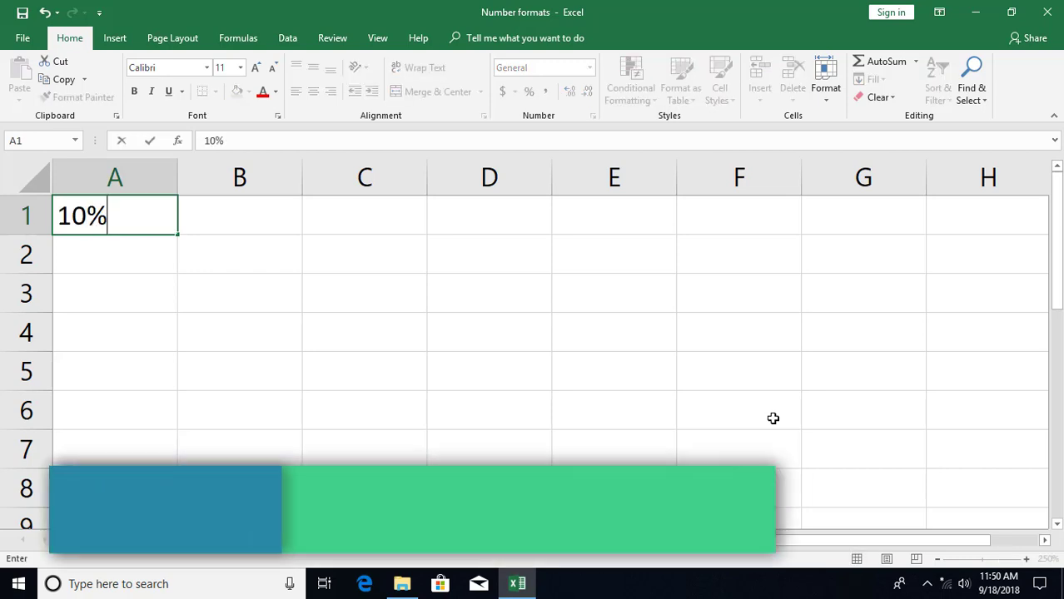
{"action": "key", "text": "Return"}
{"action": "type", "text": "10"}
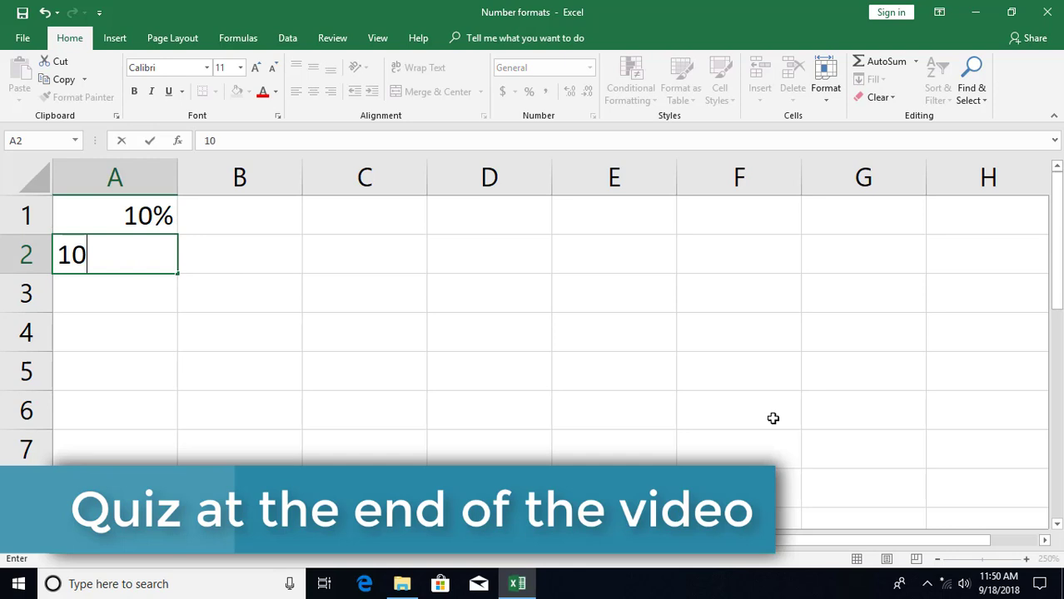
{"action": "type", "text": "0%"}
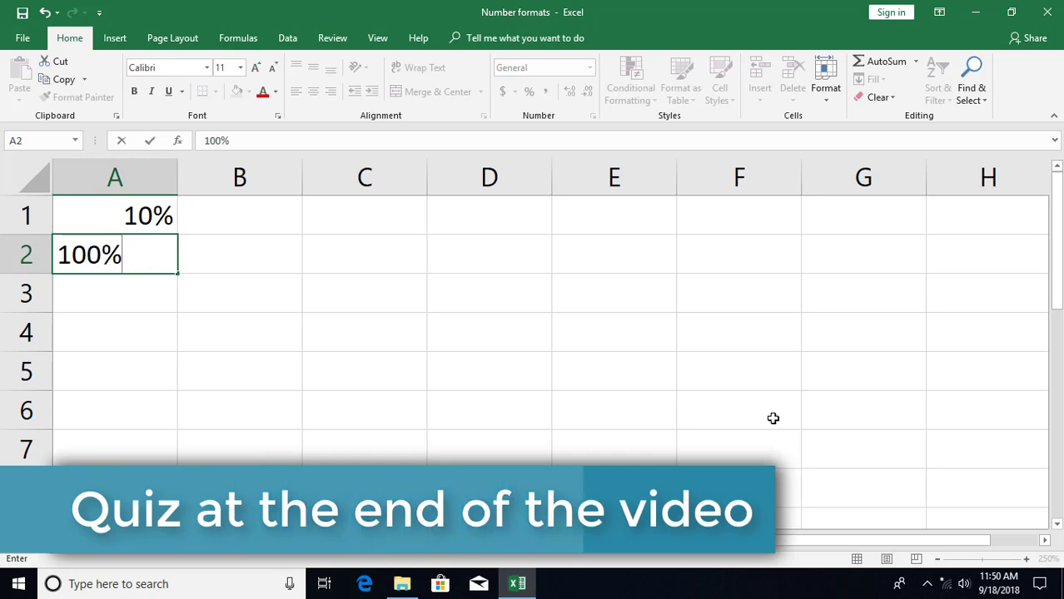
{"action": "key", "text": "Return"}
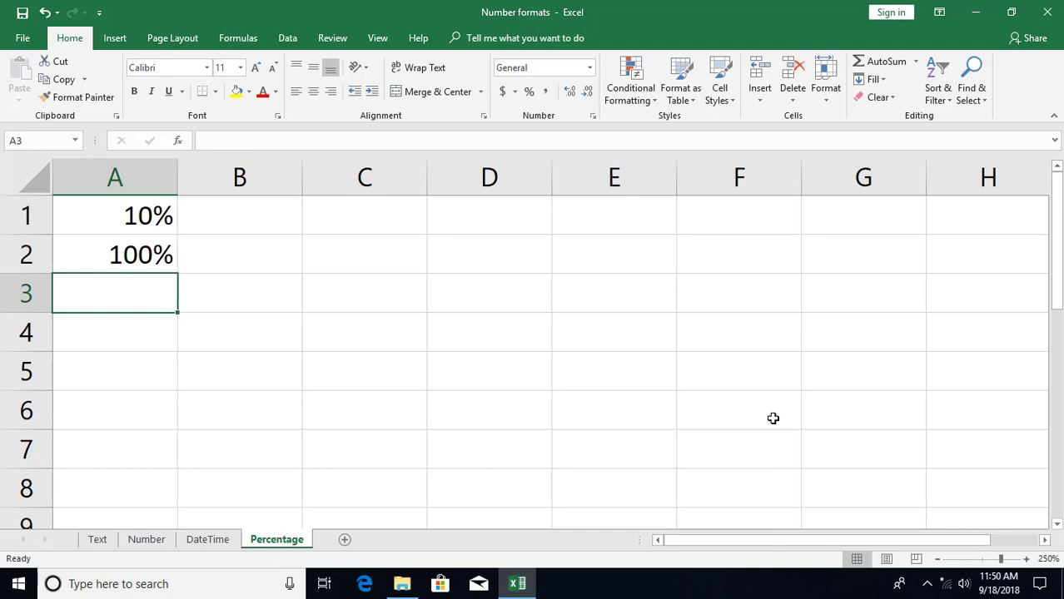
{"action": "key", "text": "Up"}
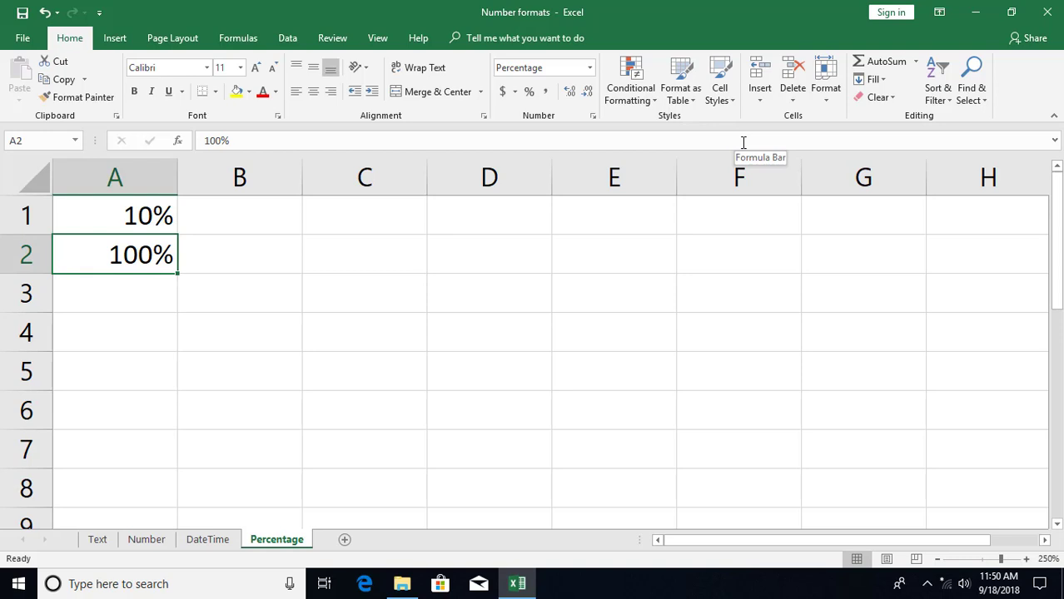
{"action": "key", "text": "ctrl+shift+asciitilde"}
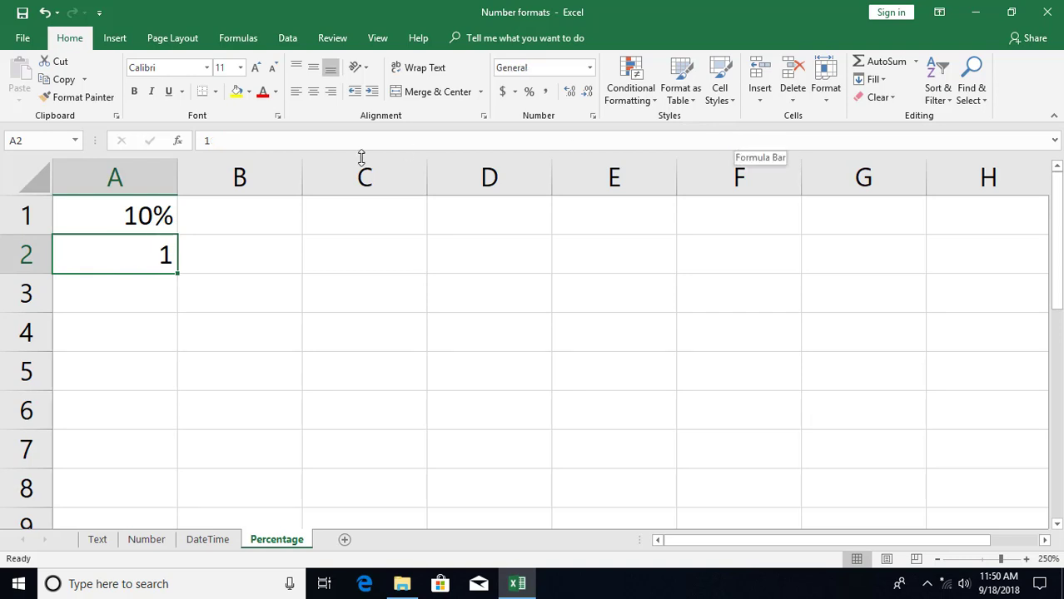
{"action": "left_click", "coordinate": [127, 215]}
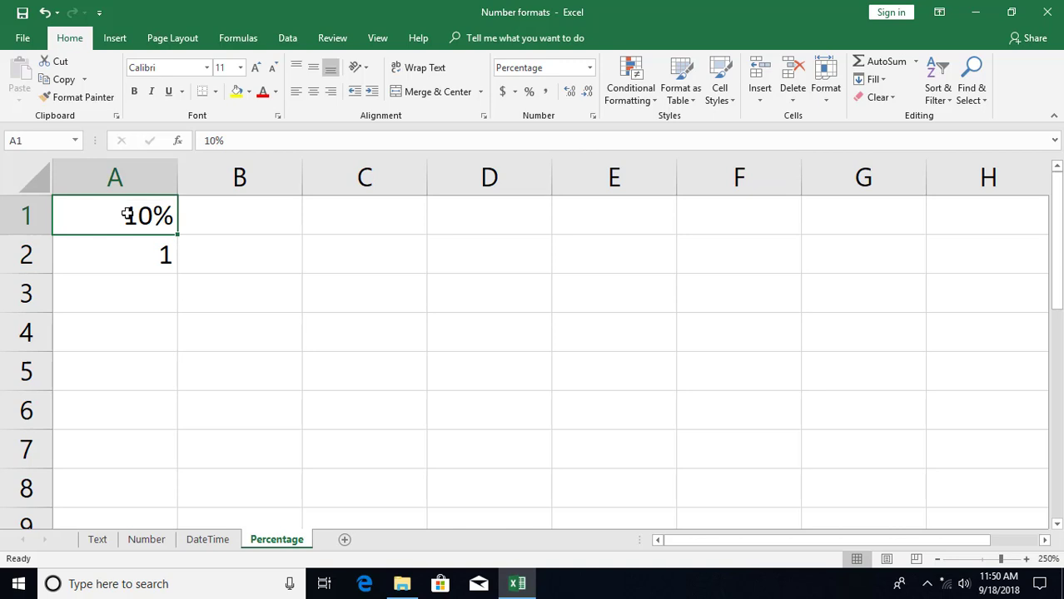
{"action": "key", "text": "ctrl+shift+asciitilde"}
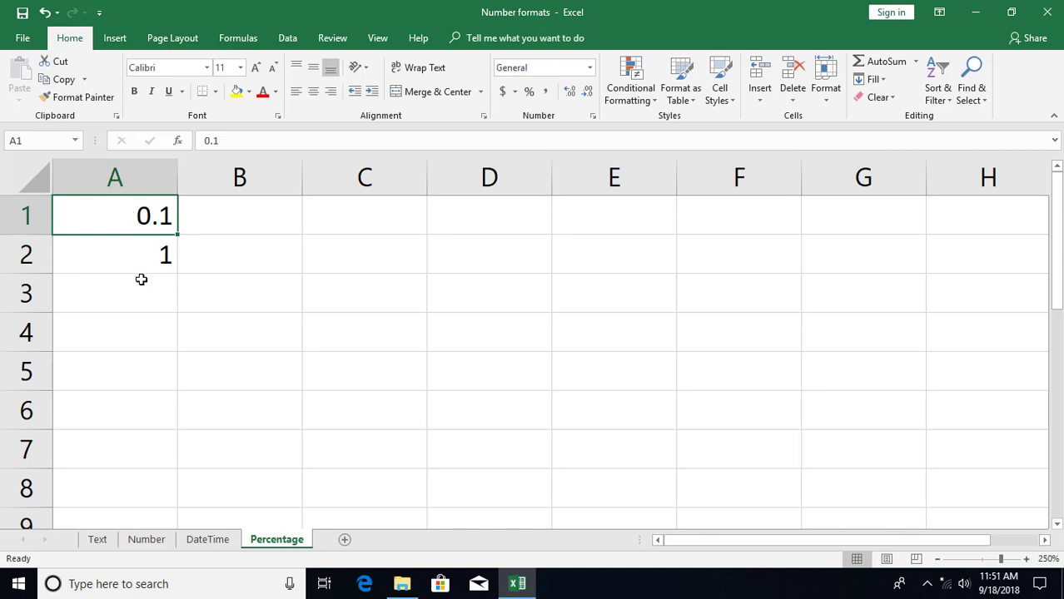
{"action": "key", "text": "ctrl+shift+percent"}
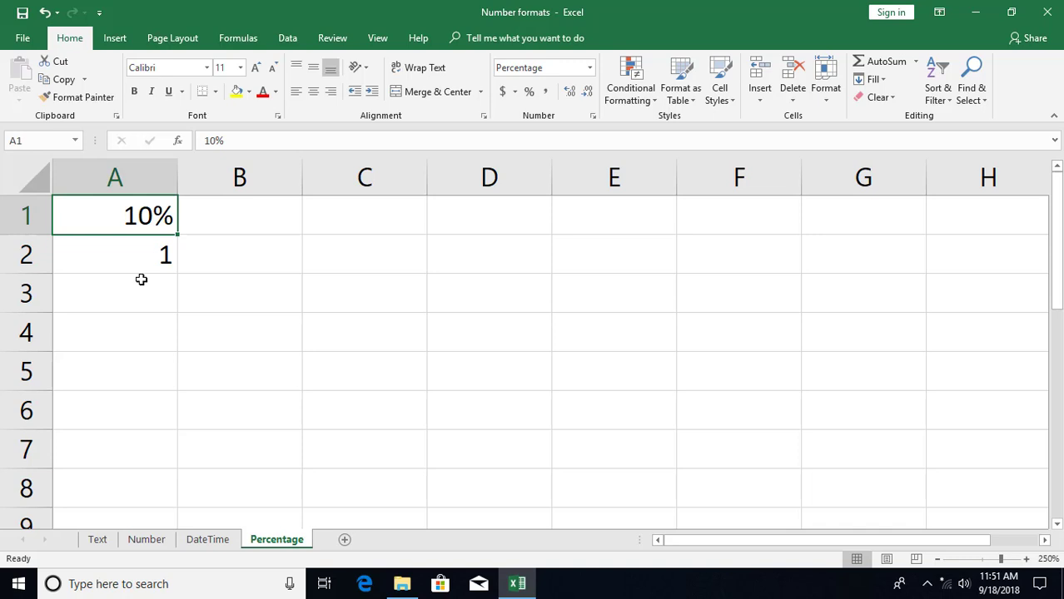
{"action": "key", "text": "Down"}
{"action": "key", "text": "ctrl+shift+percent"}
{"action": "key", "text": "Down"}
{"action": "key", "text": "Down"}
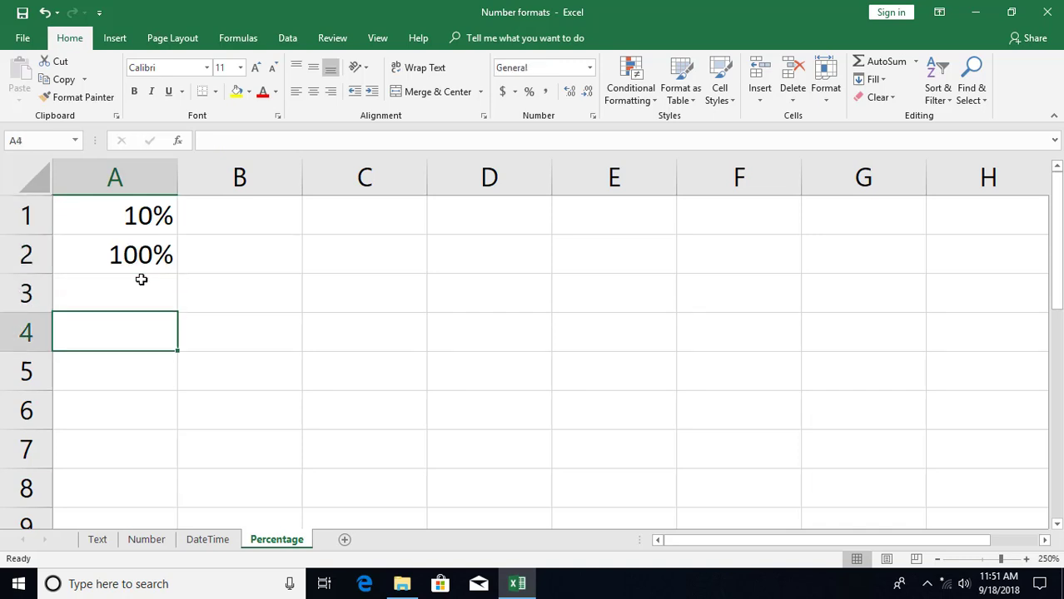
{"action": "key", "text": "Up"}
{"action": "key", "text": "Up"}
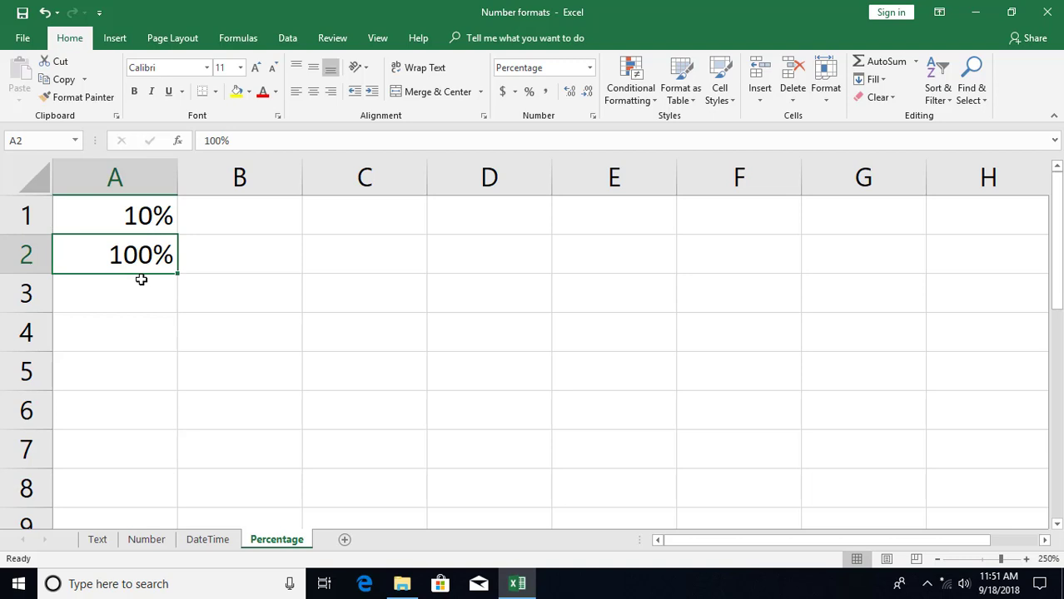
Change A2 to 50%.
{"action": "type", "text": "50"}
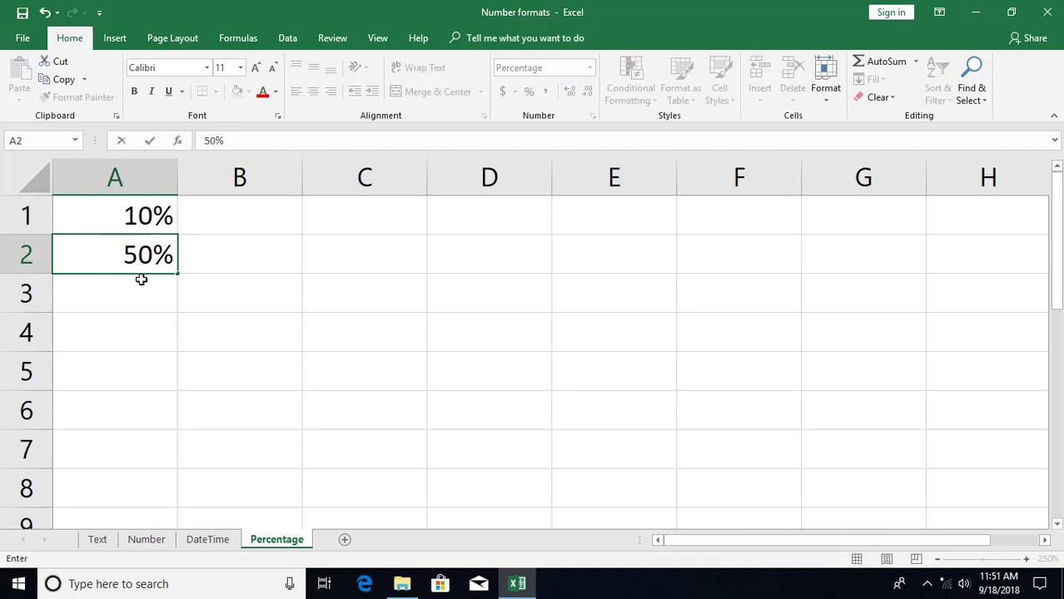
{"action": "key", "text": "Return"}
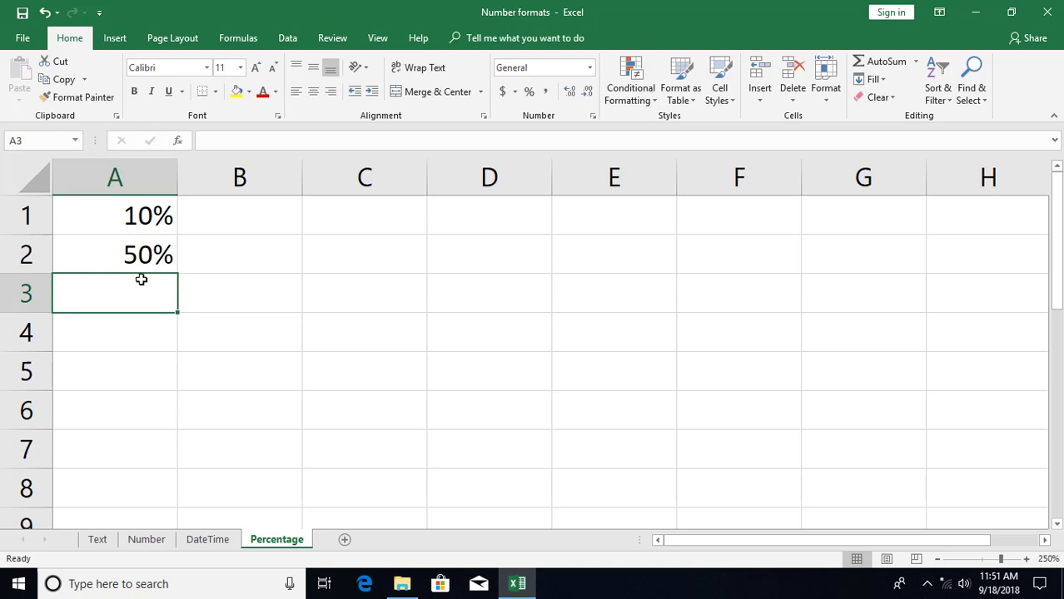
{"action": "key", "text": "Return"}
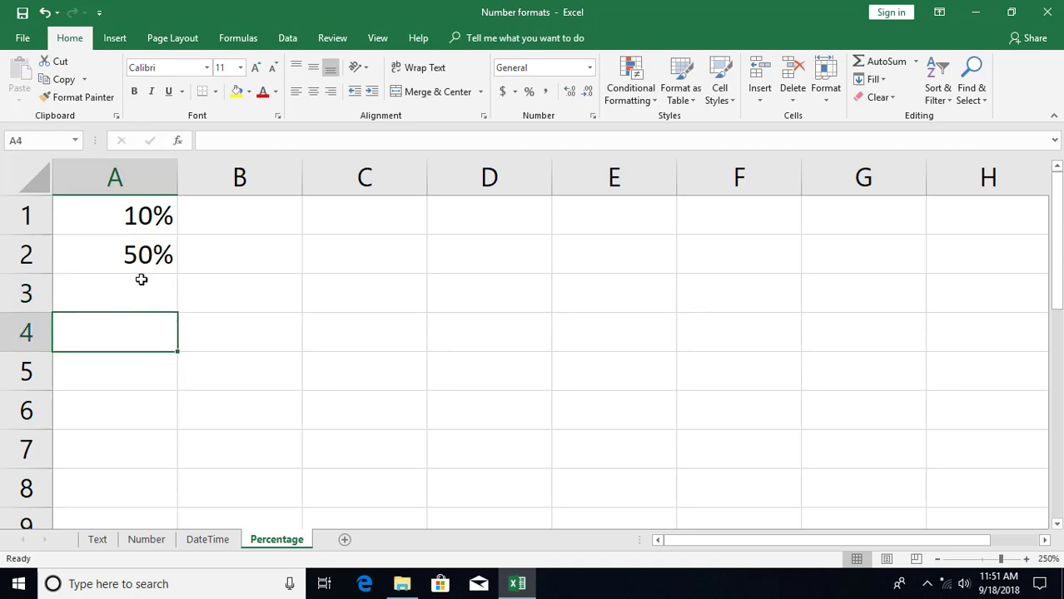
Enter 50% in A4 with Percent Style, re-entering it as .5.
{"action": "type", "text": "50"}
{"action": "key", "text": "ctrl+Return"}
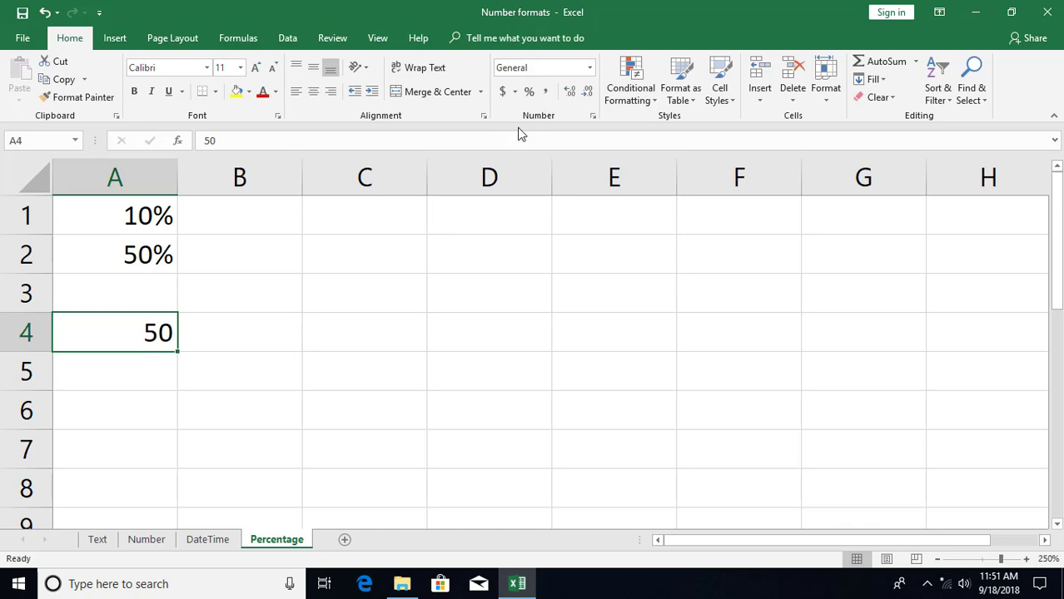
{"action": "left_click", "coordinate": [528, 92]}
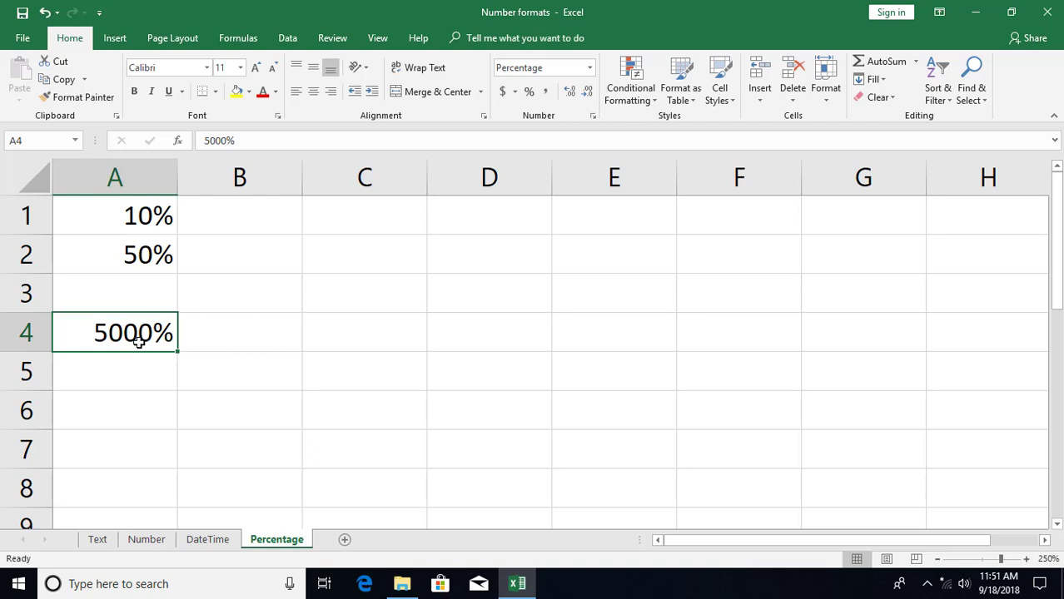
{"action": "type", "text": ".5"}
{"action": "key", "text": "Return"}
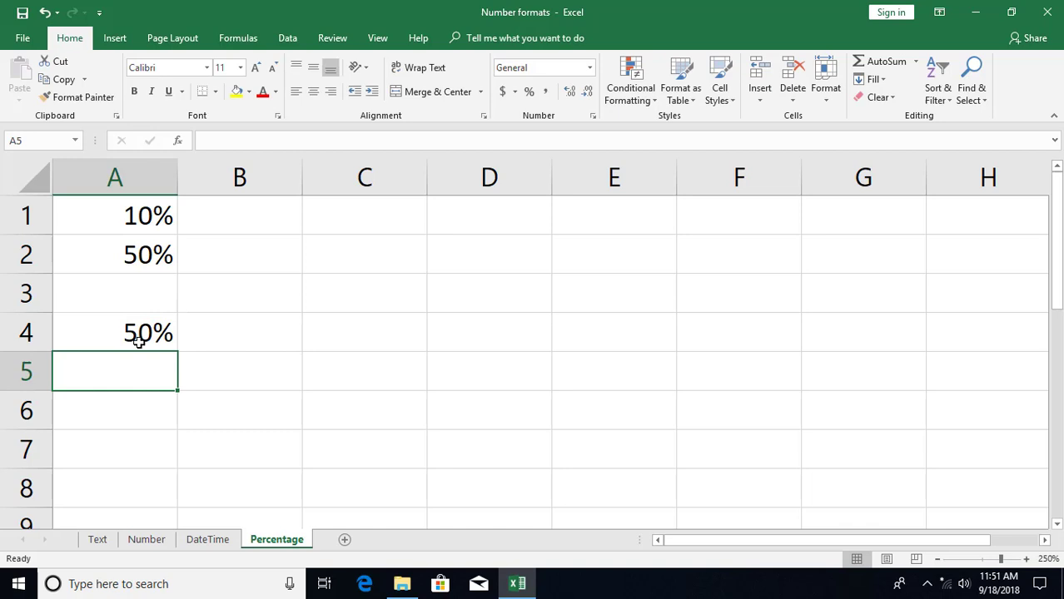
{"action": "left_click", "coordinate": [139, 342]}
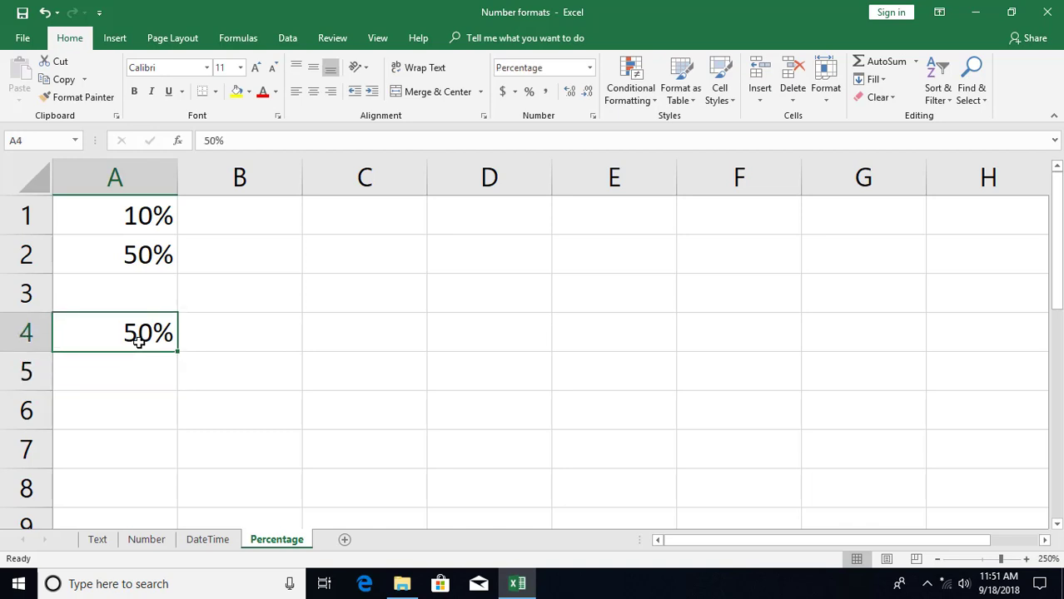
Try 50, 1 and .1 in A4, finally entering .1% so it displays rounded as 0%.
{"action": "type", "text": "50"}
{"action": "key", "text": "Return"}
{"action": "left_click", "coordinate": [140, 343]}
{"action": "type", "text": "1"}
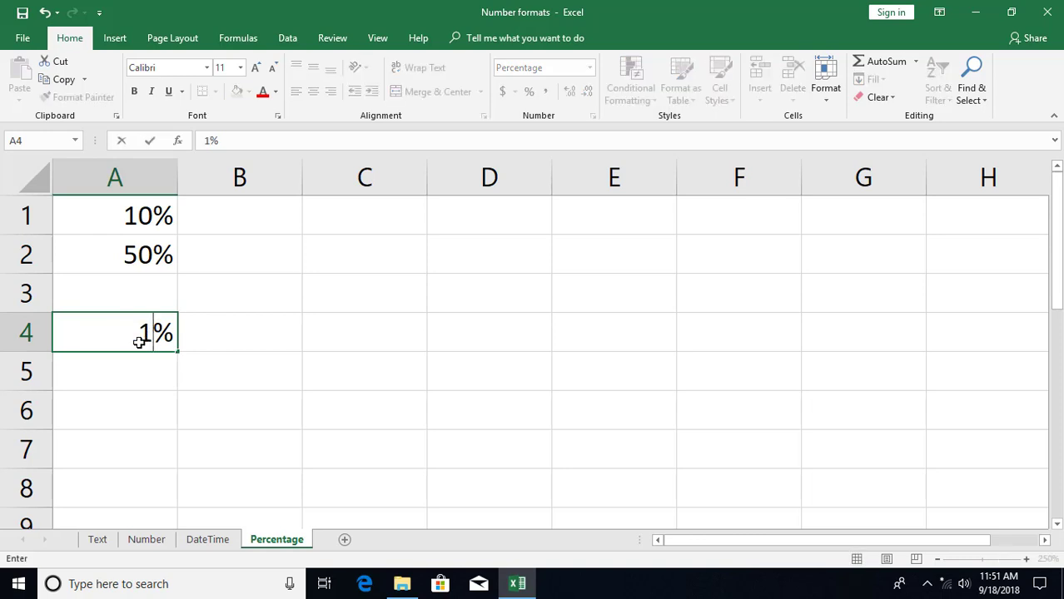
{"action": "key", "text": "Return"}
{"action": "left_click", "coordinate": [139, 342]}
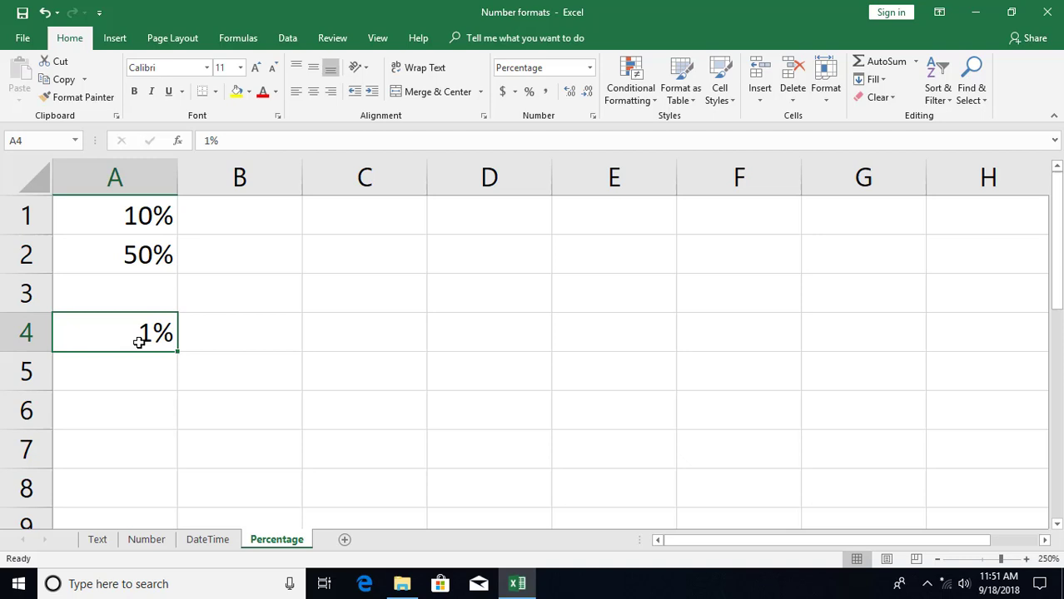
{"action": "type", "text": "."}
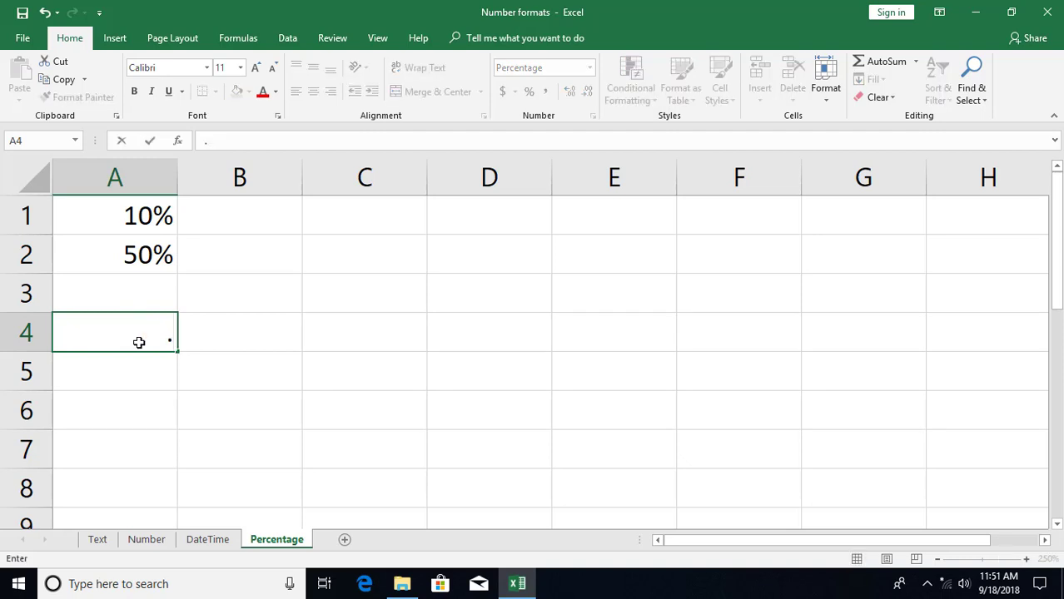
{"action": "type", "text": "1"}
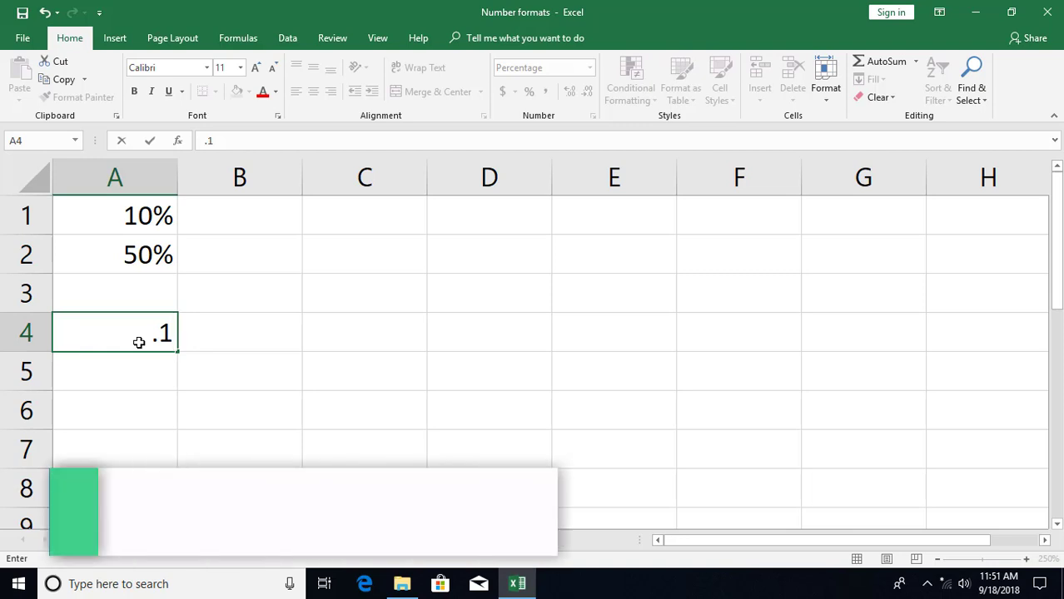
{"action": "key", "text": "Return"}
{"action": "left_click", "coordinate": [139, 342]}
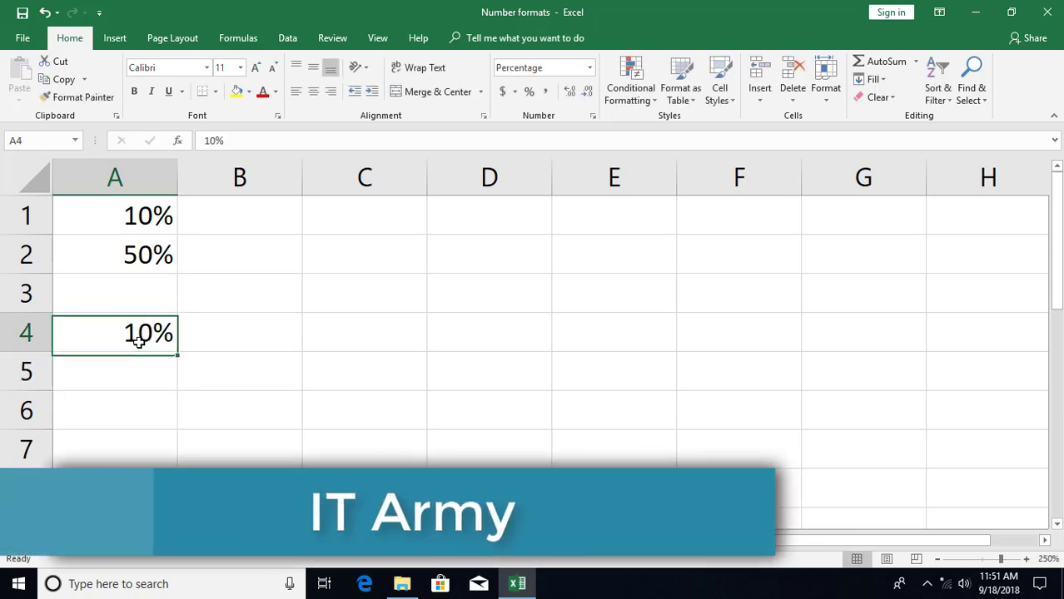
{"action": "type", "text": ".1%"}
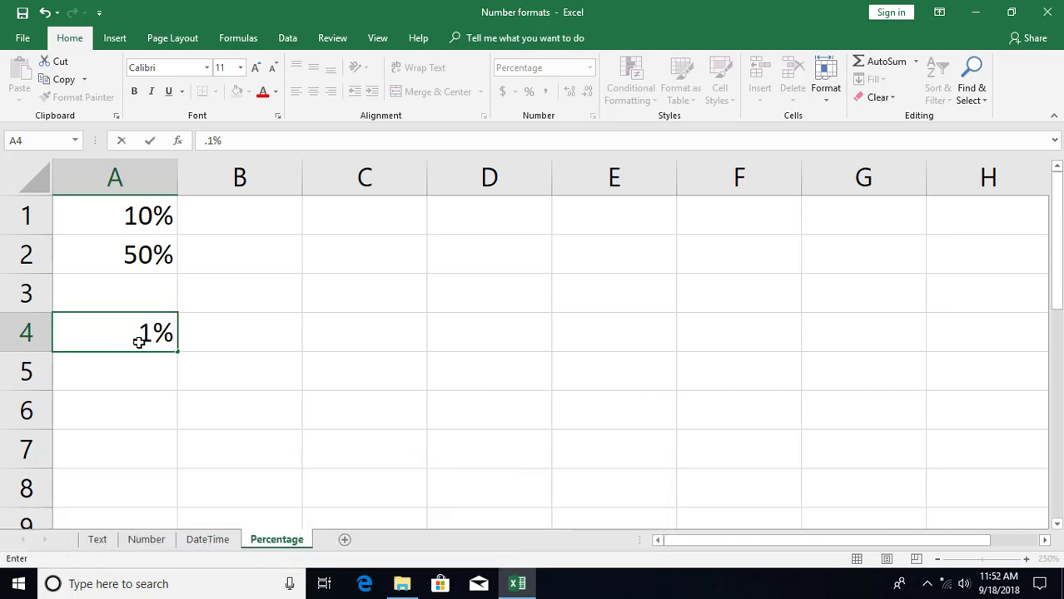
{"action": "key", "text": "Return"}
Add one decimal place so A4 reads 0.1%, then open the To-do list workbook.
{"action": "left_click", "coordinate": [139, 341]}
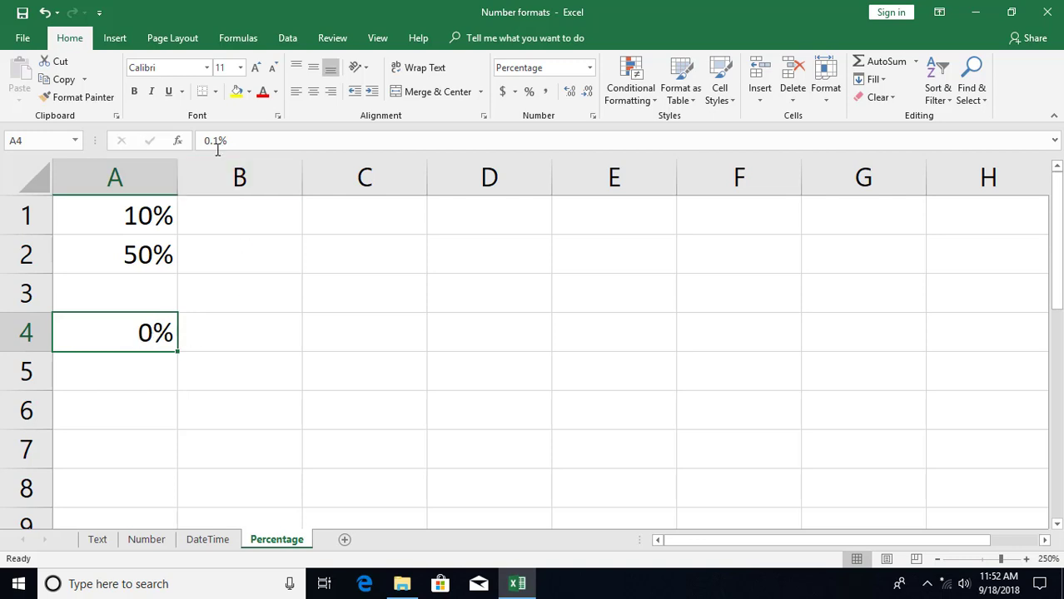
{"action": "left_click", "coordinate": [570, 93]}
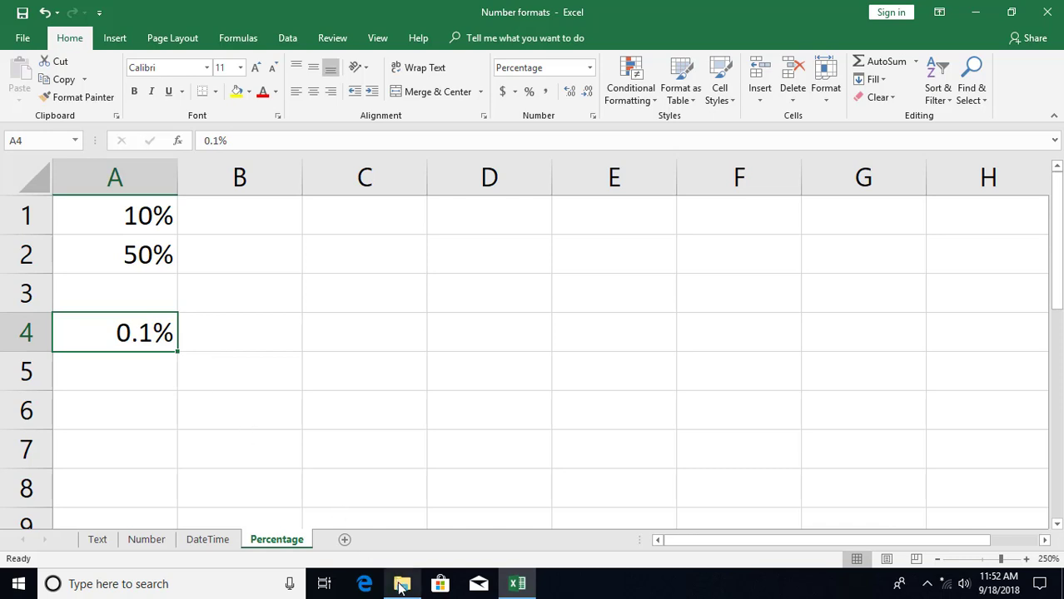
{"action": "mouse_move", "coordinate": [401, 587]}
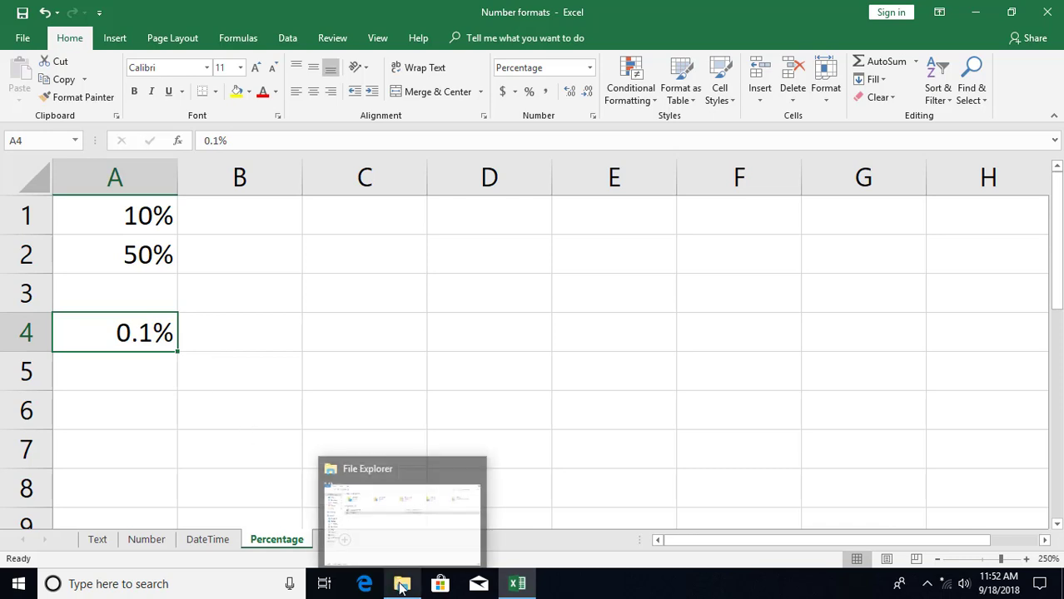
{"action": "left_click", "coordinate": [25, 39]}
{"action": "left_click", "coordinate": [33, 131]}
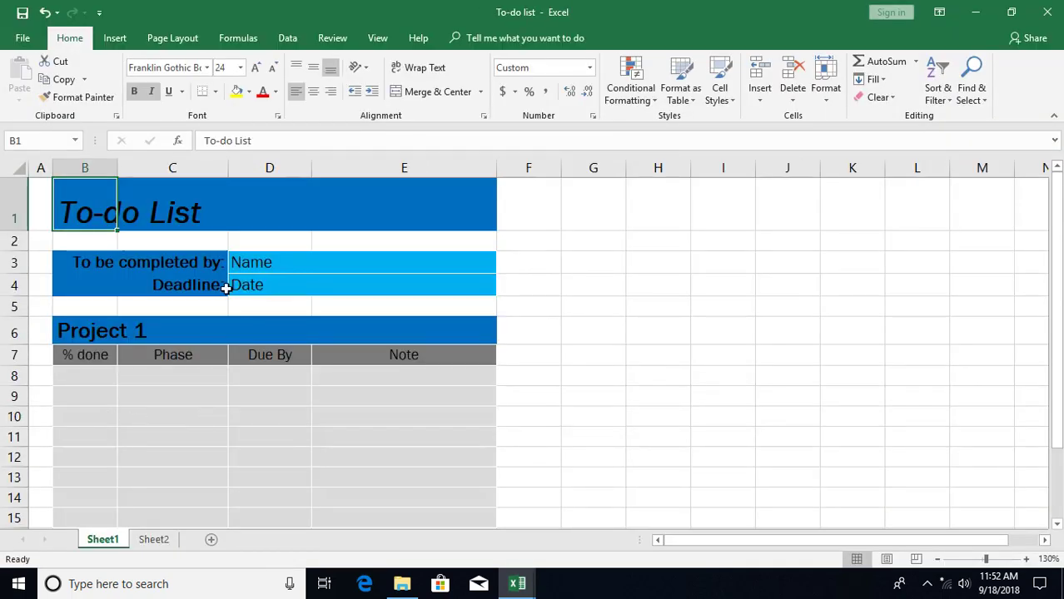
Widen the Phase and % done columns, then select the % done cells B8:B15.
{"action": "left_click_drag", "start_coordinate": [228, 167], "coordinate": [256, 167]}
{"action": "left_click_drag", "start_coordinate": [118, 167], "coordinate": [143, 168]}
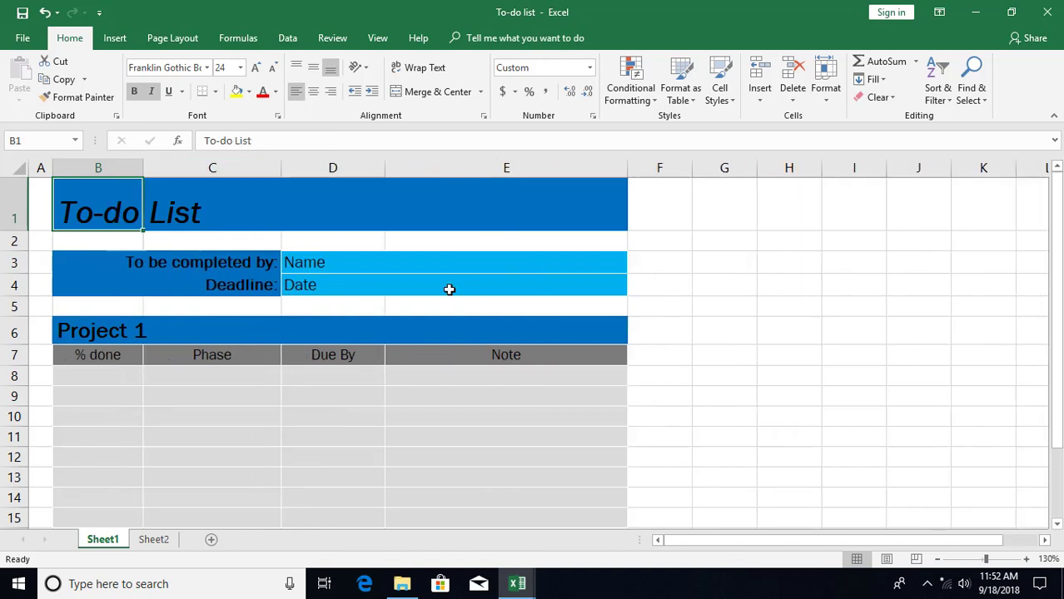
{"action": "scroll", "coordinate": [304, 376], "scroll_direction": "down", "scroll_amount": 1}
{"action": "left_click_drag", "start_coordinate": [92, 282], "coordinate": [138, 416]}
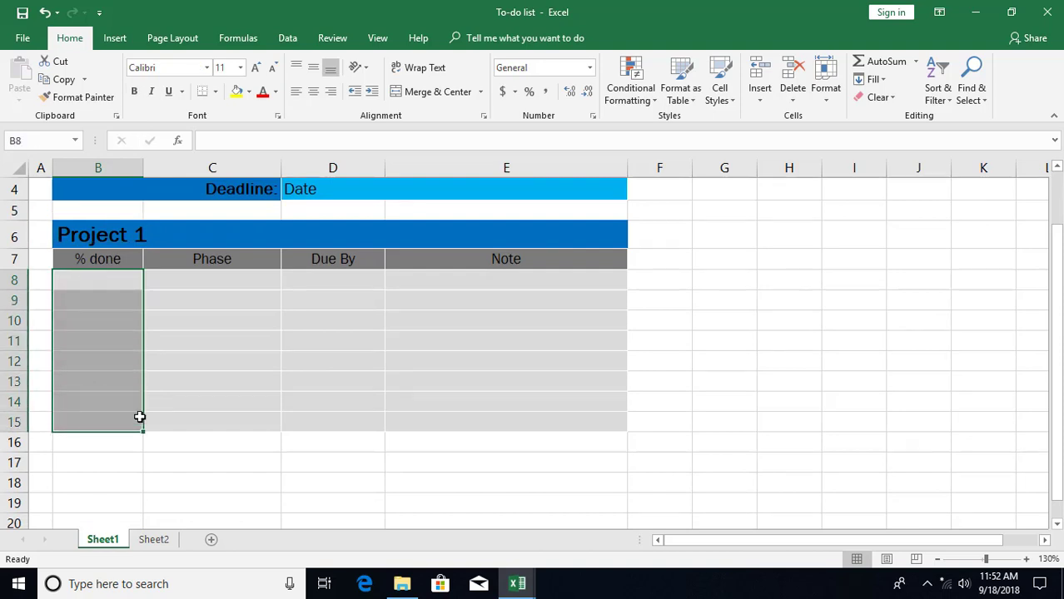
Format the % done cells as percentages and enter 100% and 80% in B8:B9.
{"action": "left_click", "coordinate": [529, 93]}
{"action": "left_click", "coordinate": [89, 282]}
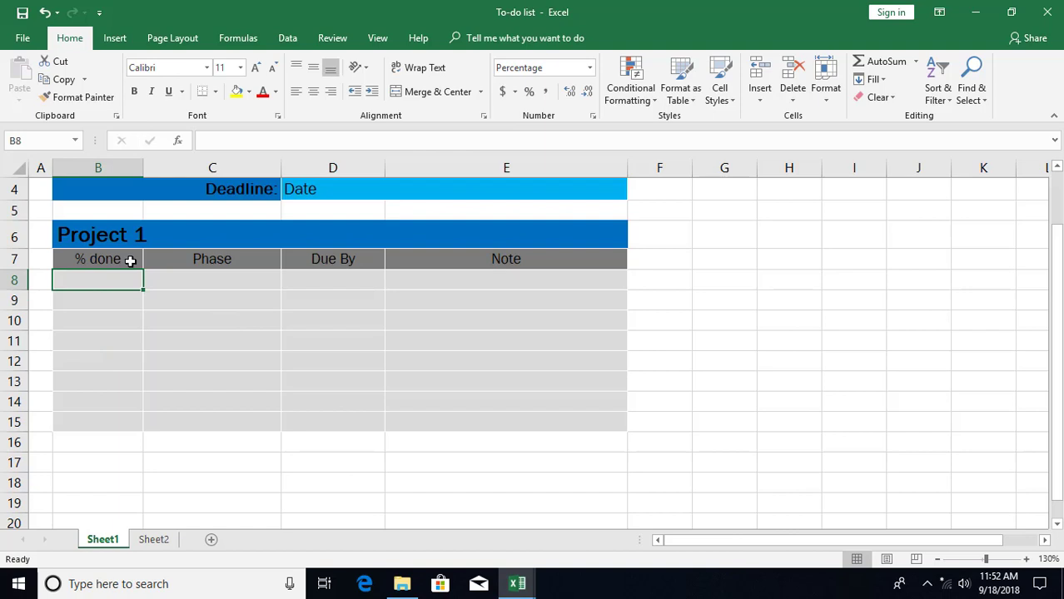
{"action": "type", "text": "50"}
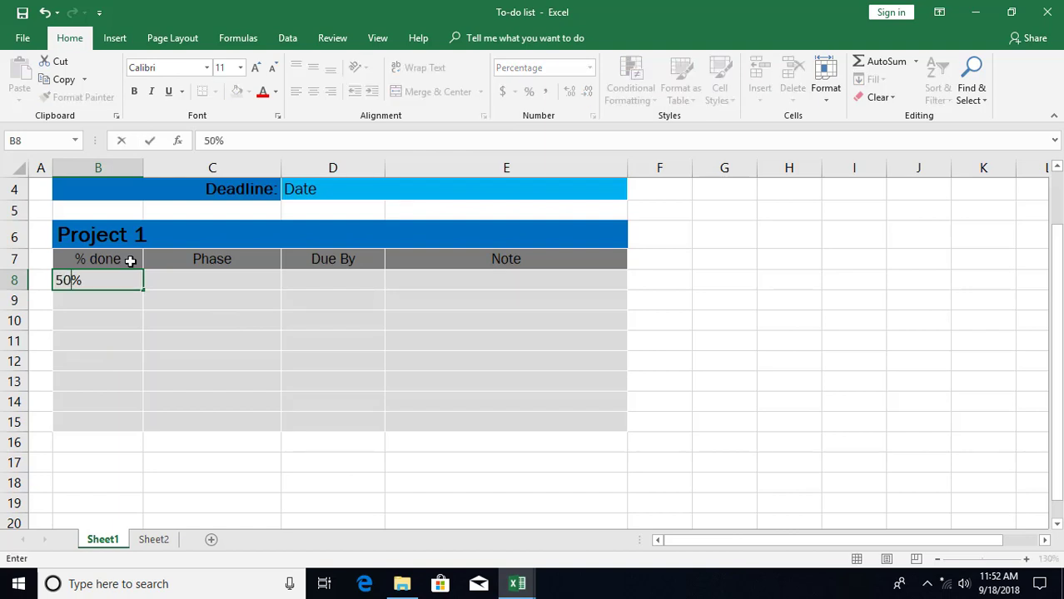
{"action": "key", "text": "Return"}
{"action": "key", "text": "Up"}
{"action": "type", "text": "100"}
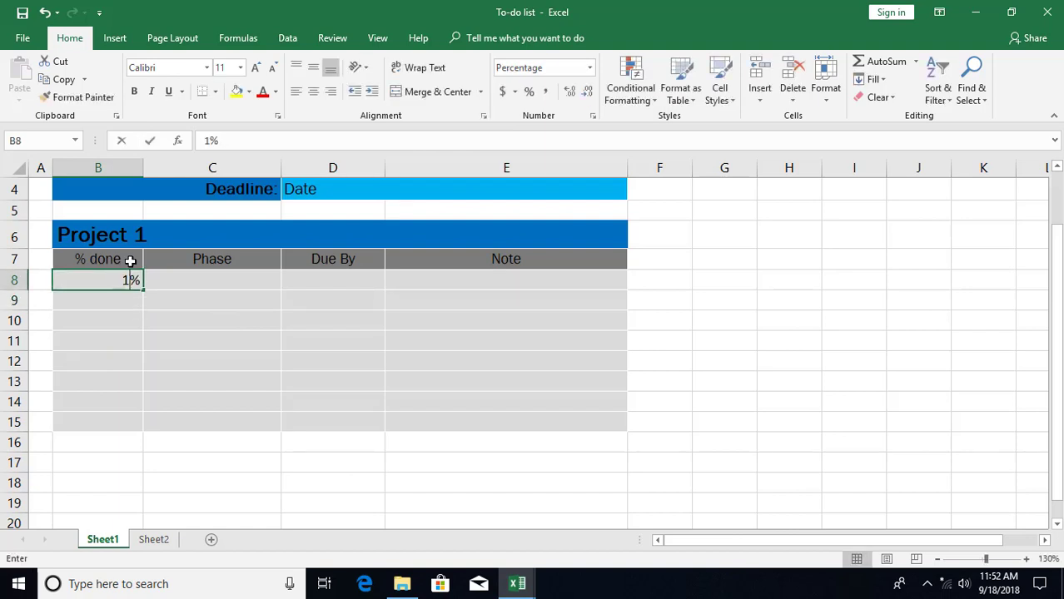
{"action": "key", "text": "Return"}
{"action": "type", "text": "80"}
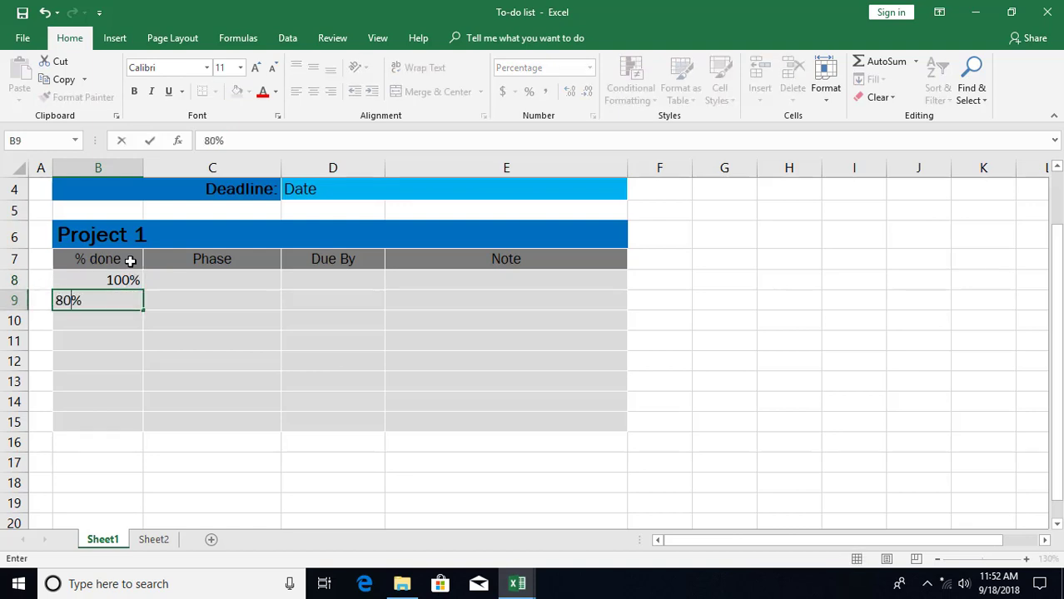
{"action": "key", "text": "Return"}
{"action": "key", "text": "Up"}
{"action": "key", "text": "Up"}
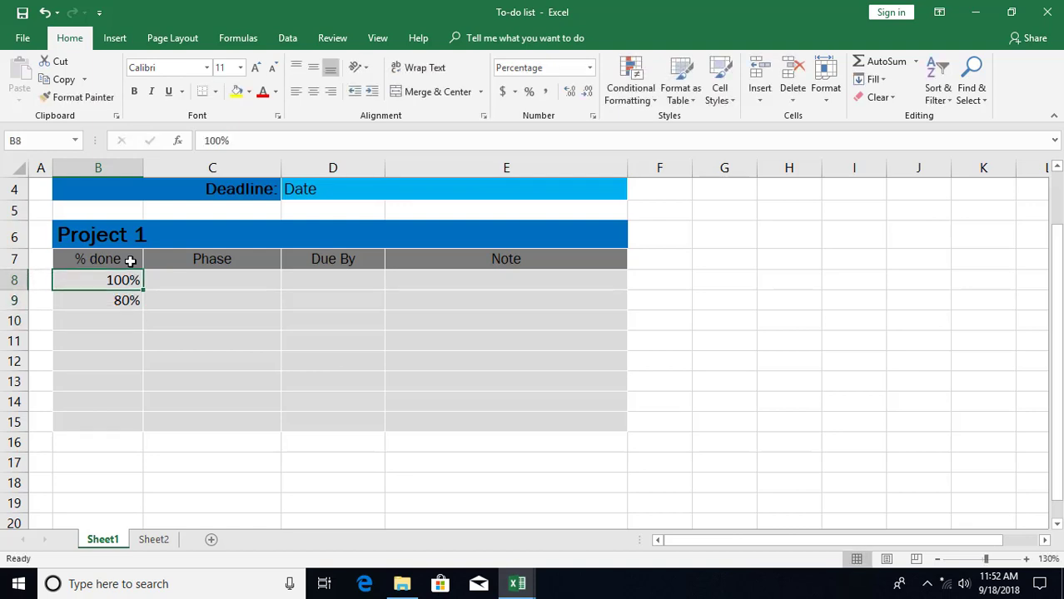
Enter the phases Planning and Task 1 in C8 and C9.
{"action": "key", "text": "Right"}
{"action": "type", "text": "Planning"}
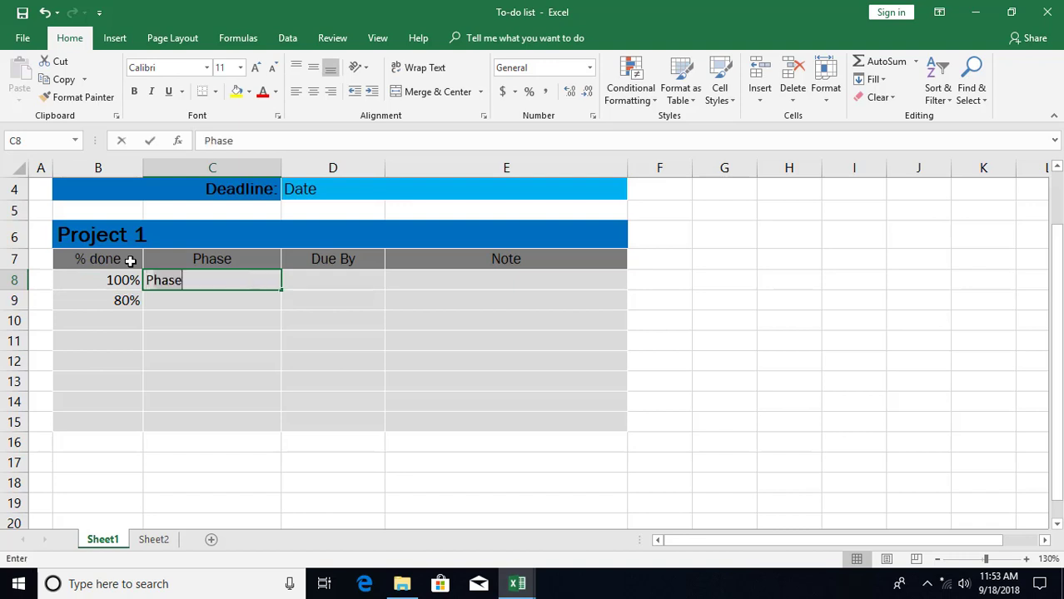
{"action": "key", "text": "Return"}
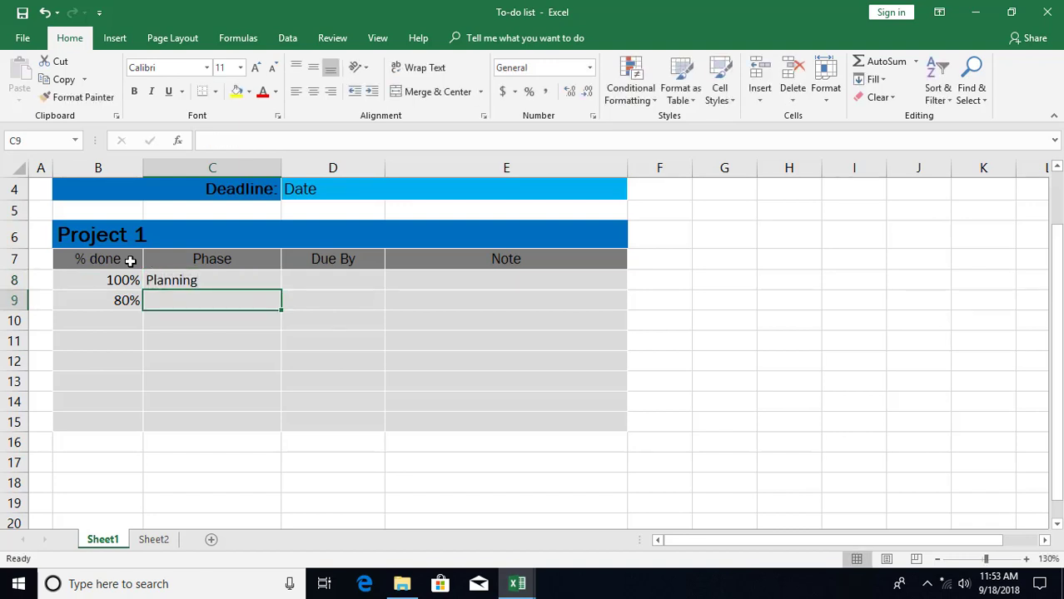
{"action": "type", "text": "task"}
{"action": "key", "text": "Escape"}
{"action": "type", "text": "Task 1"}
{"action": "key", "text": "Return"}
Fill row 10 with 50% and Task 2, and row 11 with 20% and Task 3.
{"action": "key", "text": "Left"}
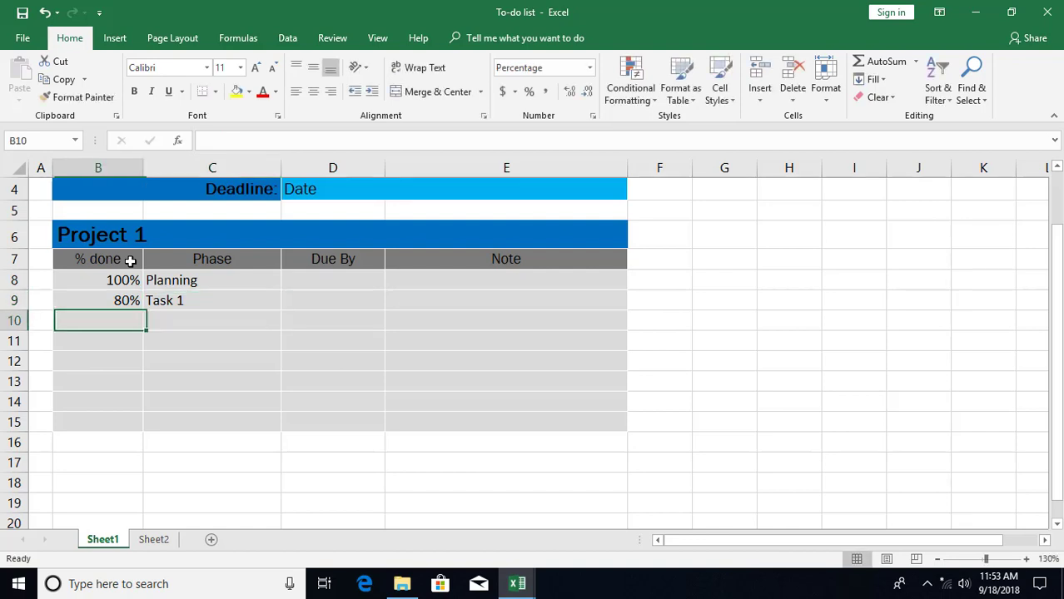
{"action": "type", "text": "50%"}
{"action": "key", "text": "Tab"}
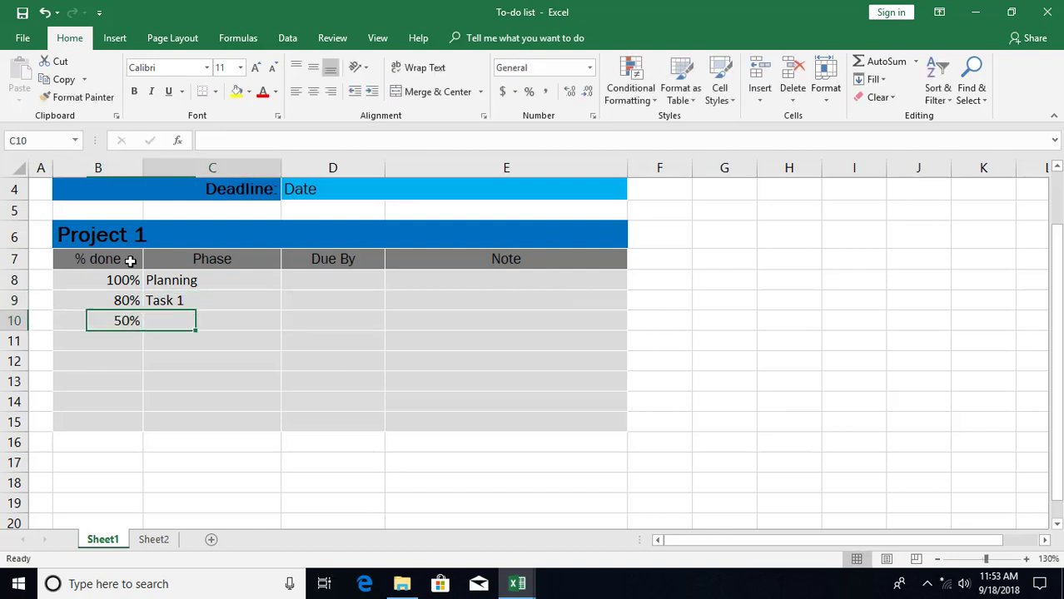
{"action": "type", "text": "Task 2"}
{"action": "key", "text": "Return"}
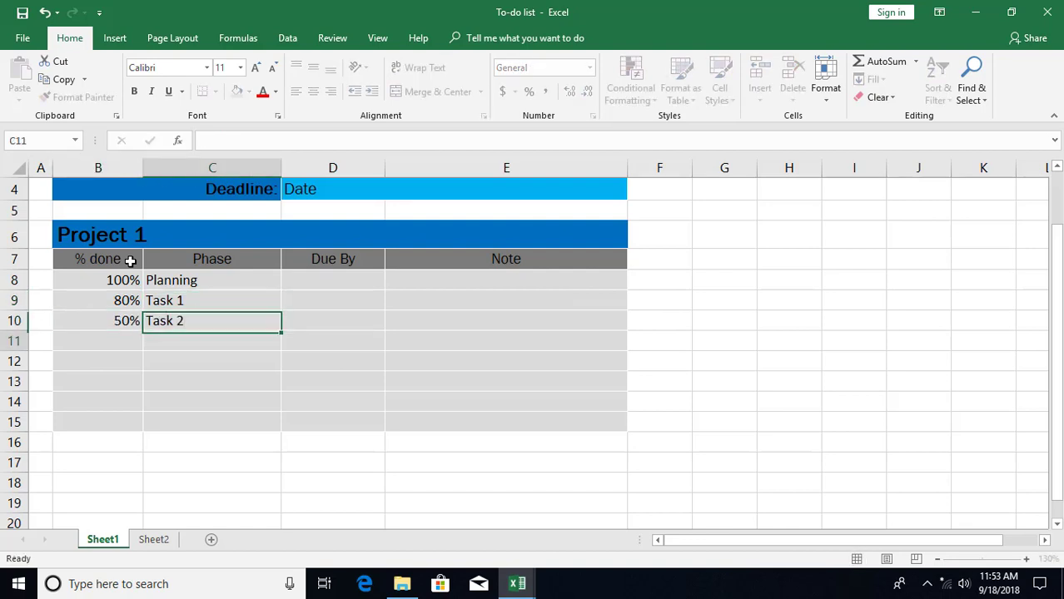
{"action": "type", "text": "20%"}
{"action": "key", "text": "Tab"}
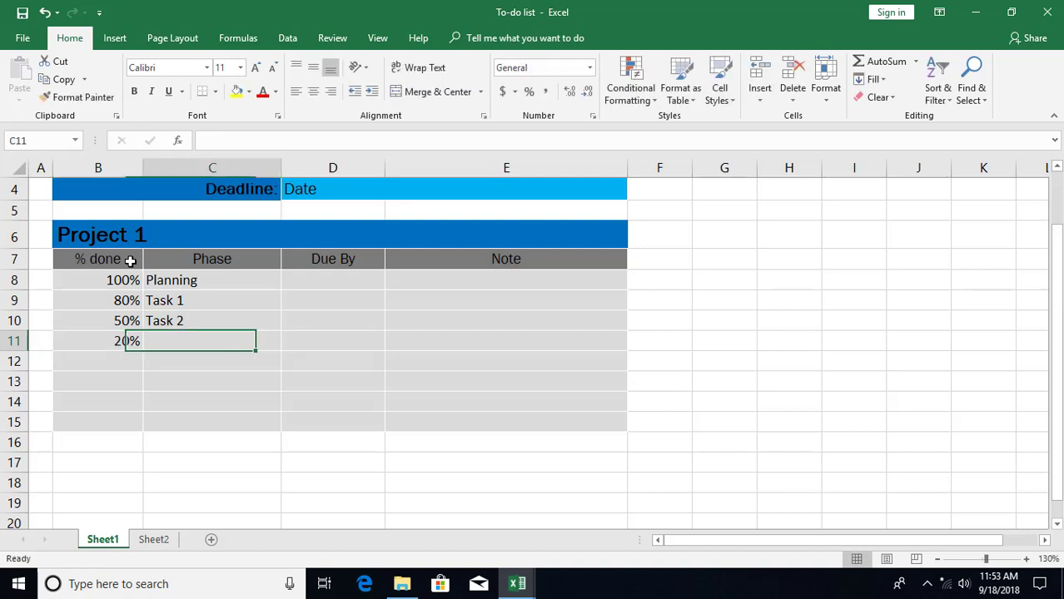
{"action": "type", "text": "Task "}
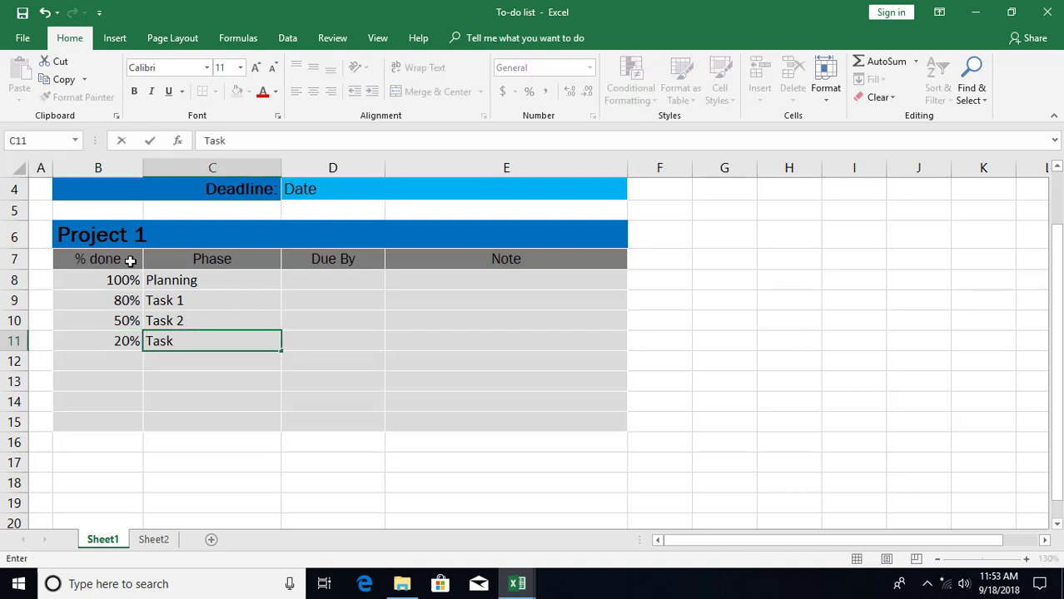
{"action": "type", "text": "3"}
{"action": "key", "text": "Down"}
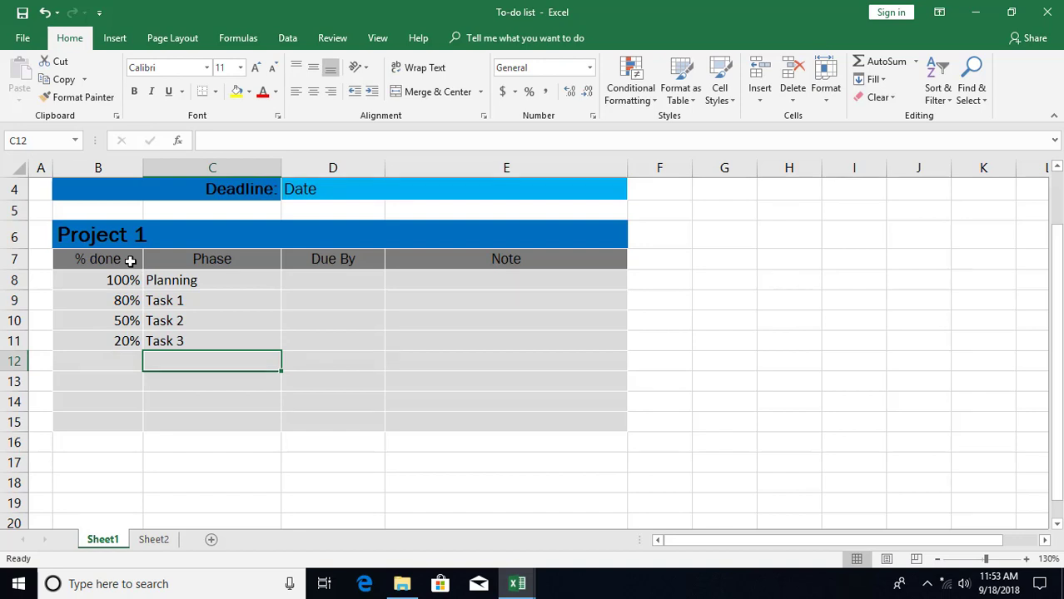
Center the % done values in B8:B15.
{"action": "left_click", "coordinate": [112, 280]}
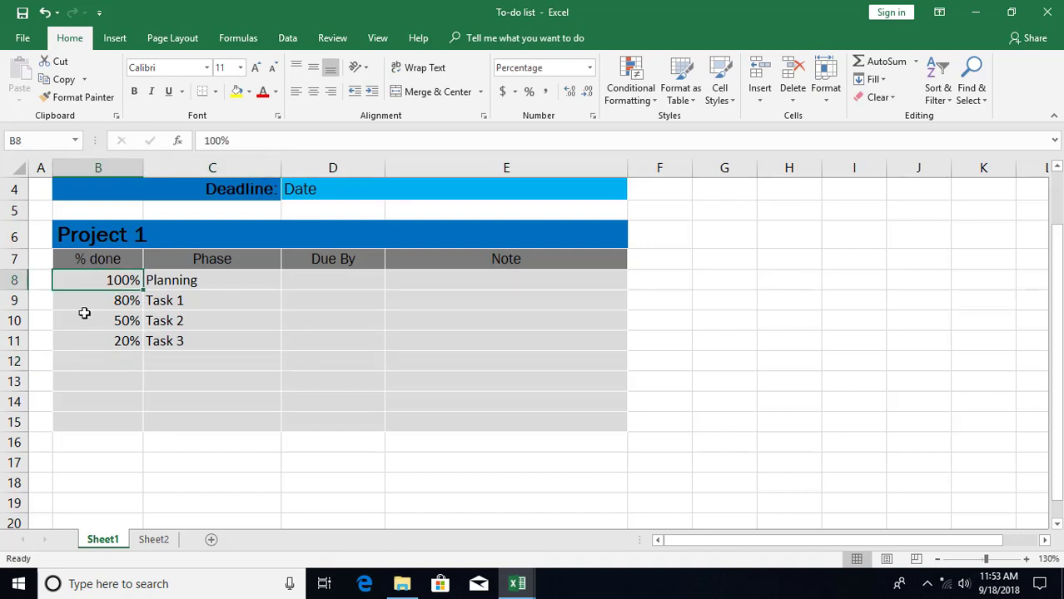
{"action": "left_click_drag", "start_coordinate": [90, 281], "coordinate": [88, 422]}
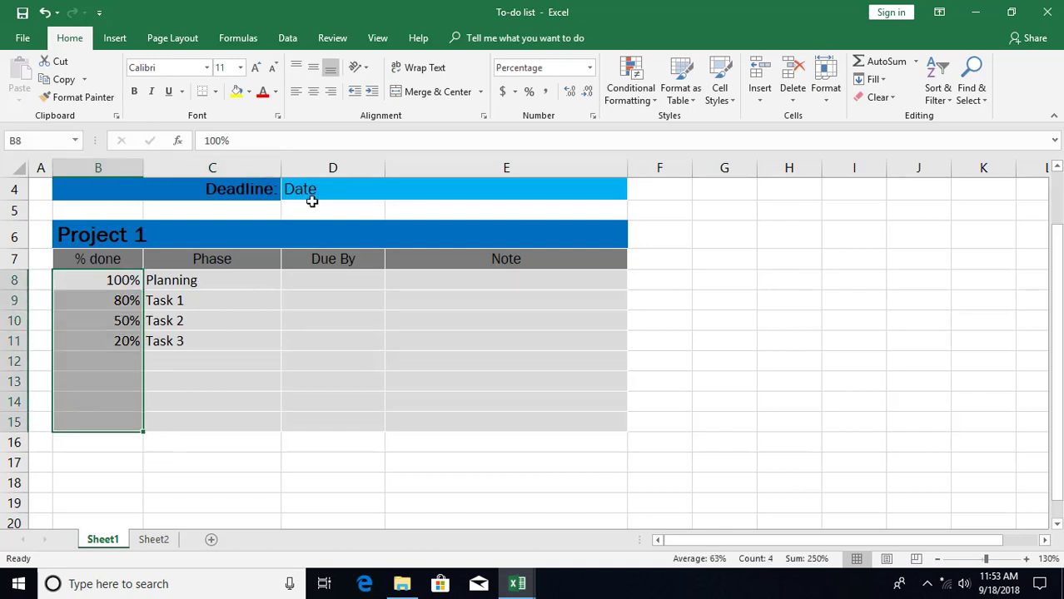
{"action": "left_click", "coordinate": [313, 93]}
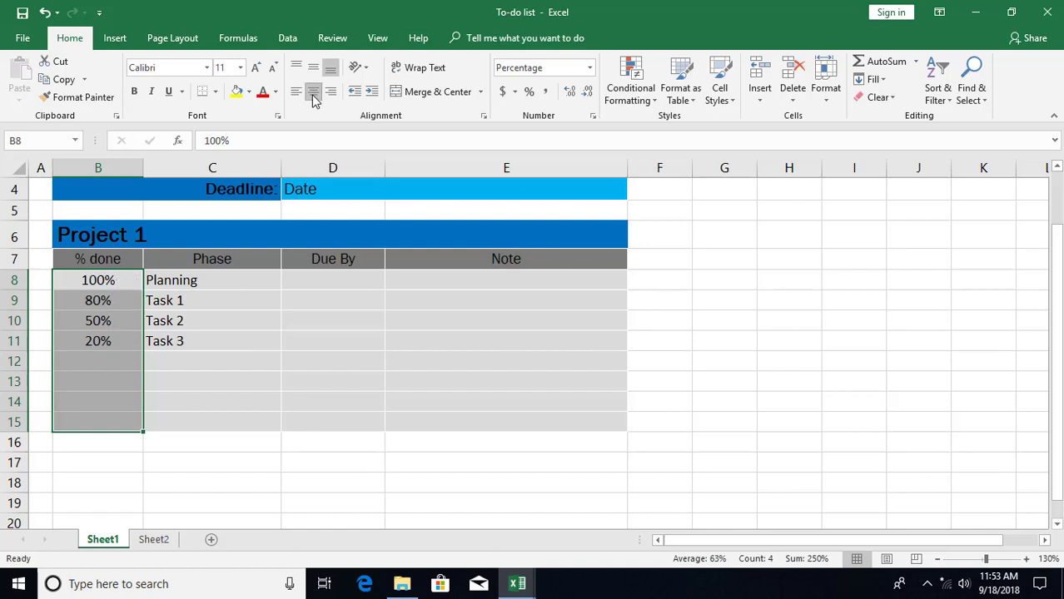
{"action": "left_click", "coordinate": [220, 340]}
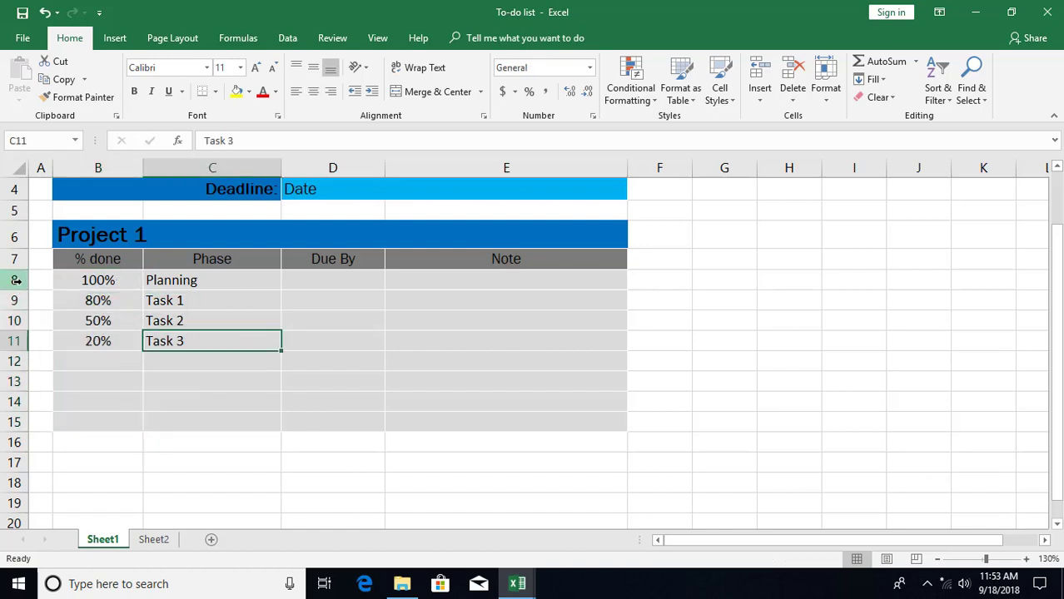
Make task rows 8–15 taller at 22.50 height, then select the Phase cells C8:C15.
{"action": "left_click_drag", "start_coordinate": [16, 280], "coordinate": [16, 446]}
{"action": "scroll", "coordinate": [149, 433], "scroll_direction": "down", "scroll_amount": 1}
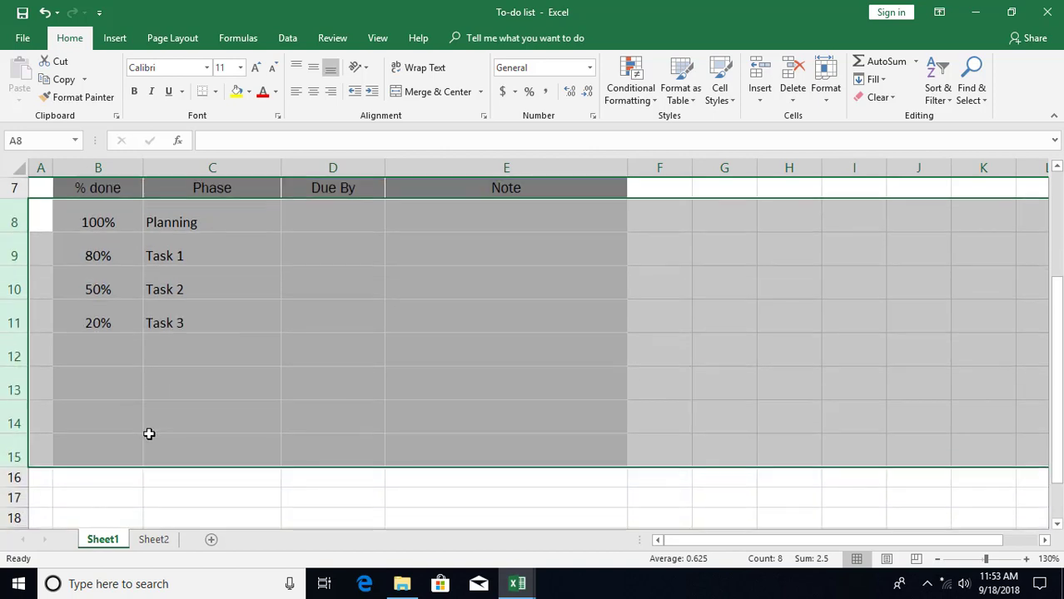
{"action": "scroll", "coordinate": [150, 429], "scroll_direction": "up", "scroll_amount": 1}
{"action": "scroll", "coordinate": [150, 430], "scroll_direction": "down", "scroll_amount": 1, "text": "ctrl"}
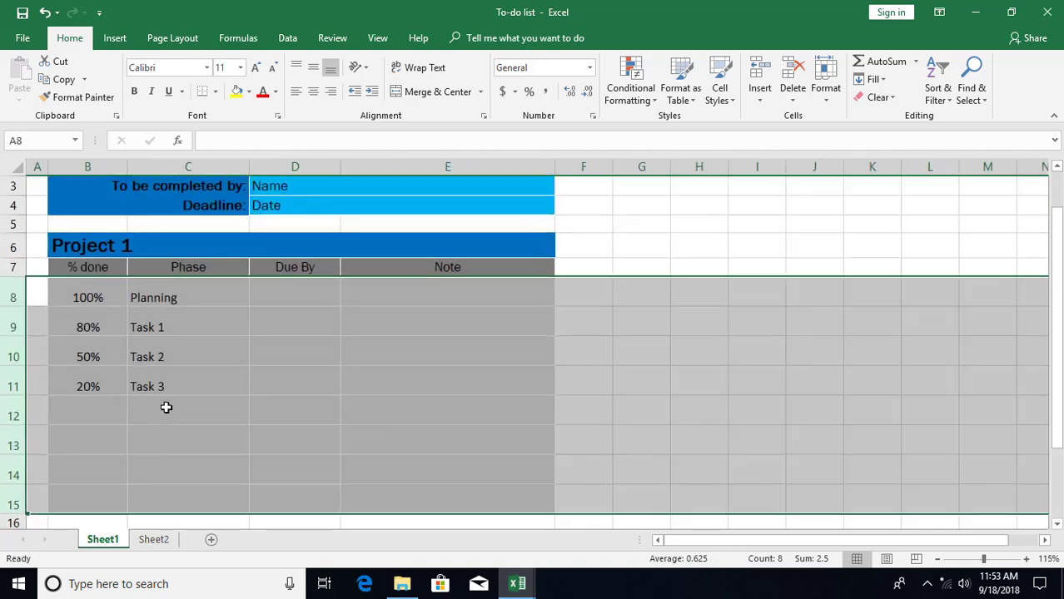
{"action": "left_click", "coordinate": [191, 301]}
{"action": "left_click_drag", "start_coordinate": [194, 283], "coordinate": [189, 502]}
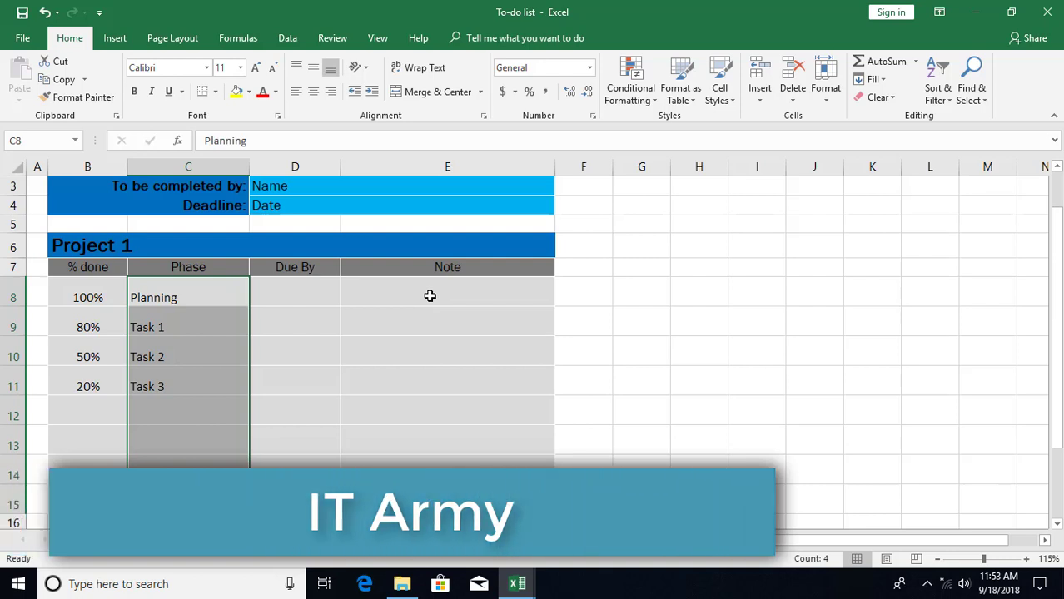
Turn on Wrap Text for the Phase through Note cells and test it with a long entry in C8.
{"action": "left_click_drag", "start_coordinate": [429, 296], "coordinate": [448, 499]}
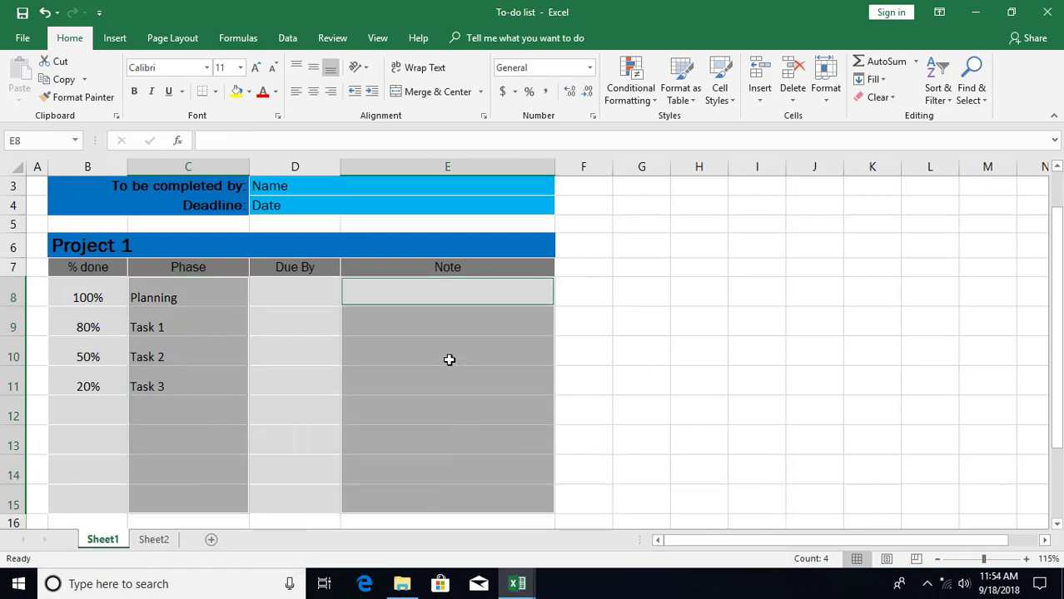
{"action": "left_click", "coordinate": [408, 67]}
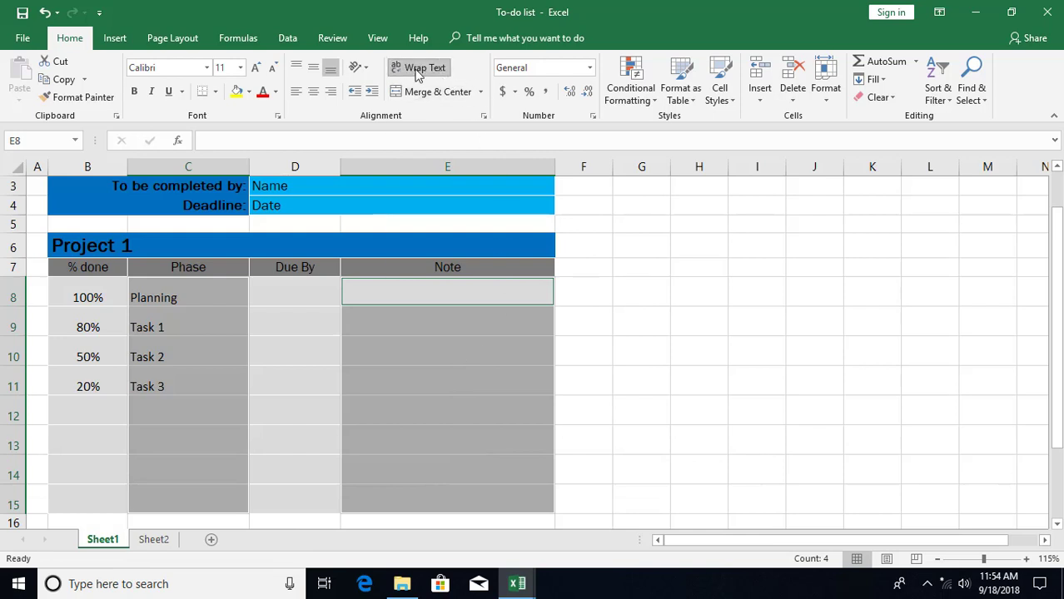
{"action": "left_click", "coordinate": [196, 286]}
{"action": "type", "text": "asd"}
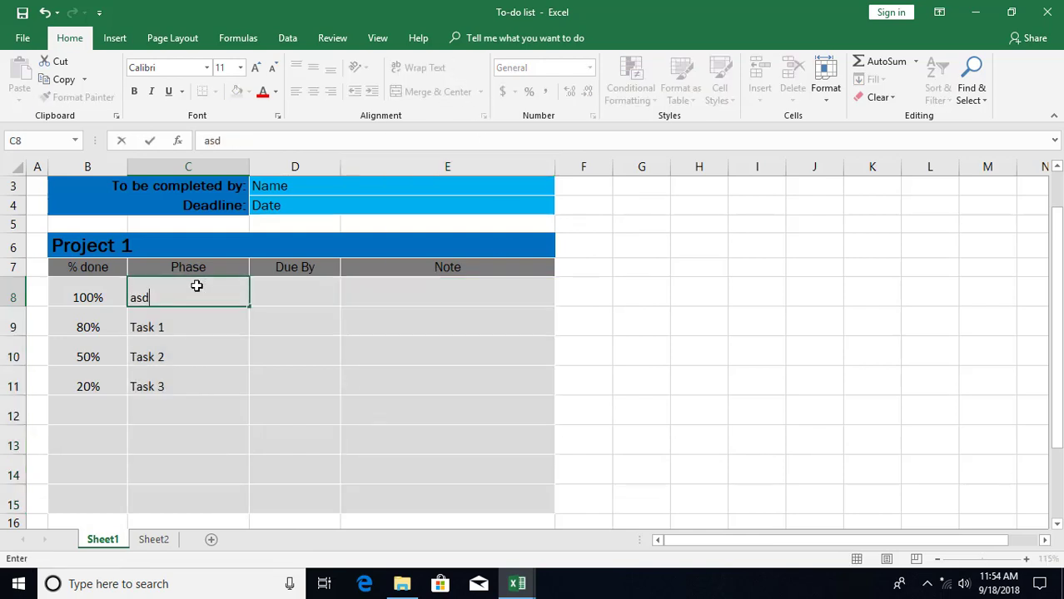
{"action": "type", "text": " as dfa sdf as df asdf as dfas df asdf"}
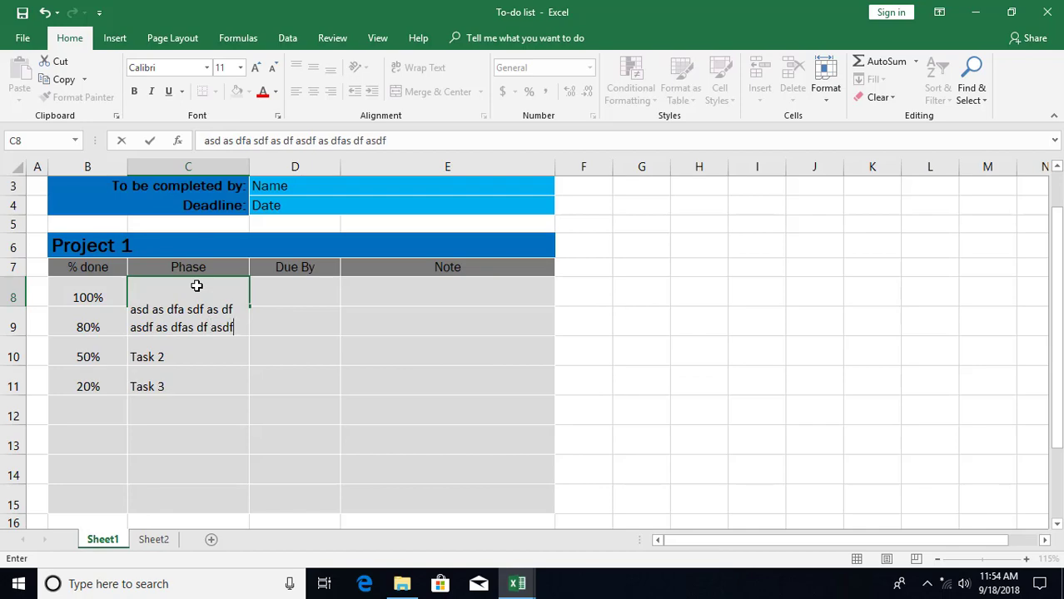
{"action": "key", "text": "Return"}
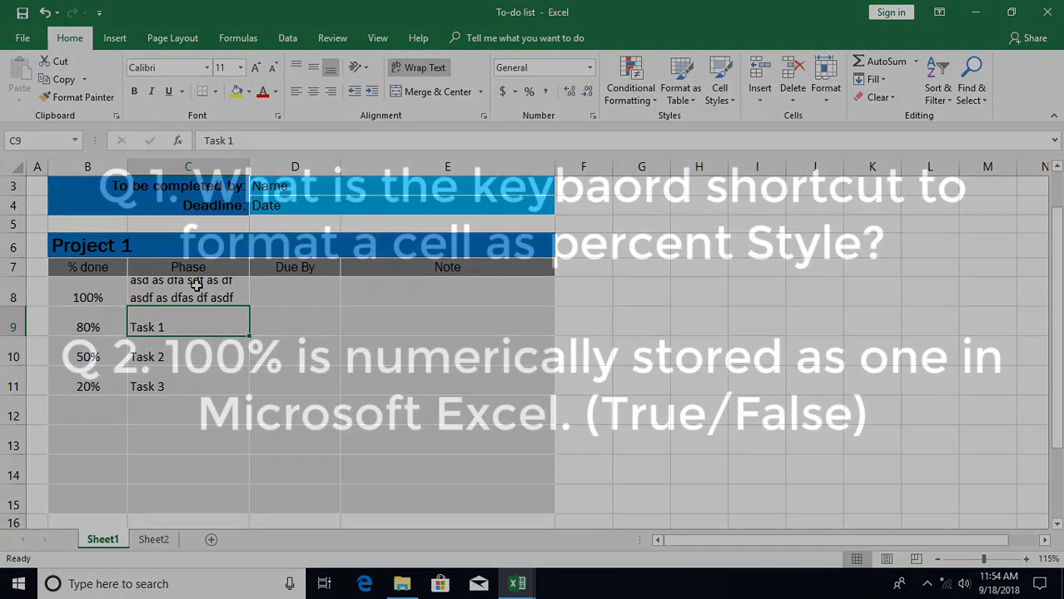